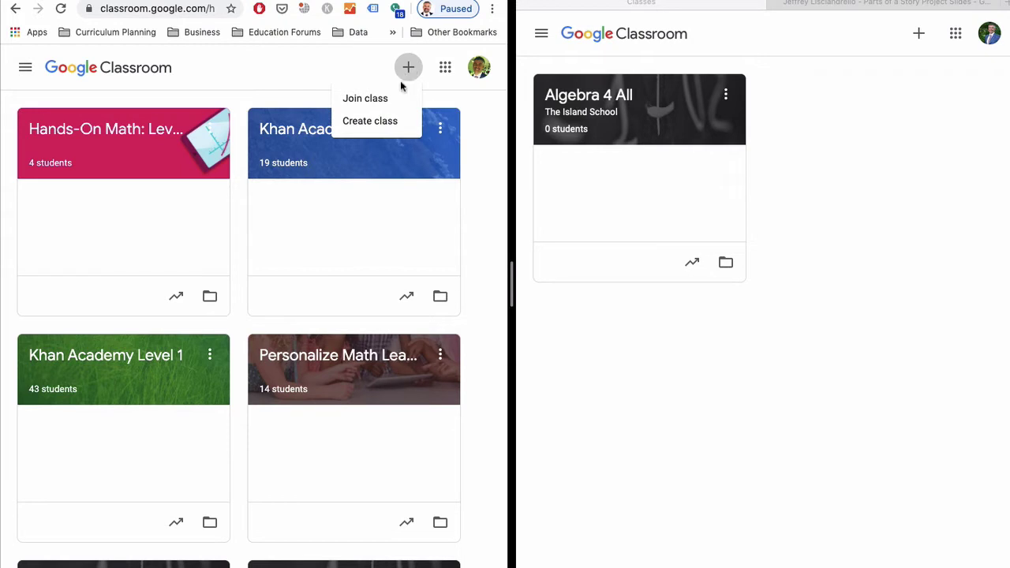
Create a new class named "Demo" in the teacher account.
{"action": "left_click", "coordinate": [370, 121]}
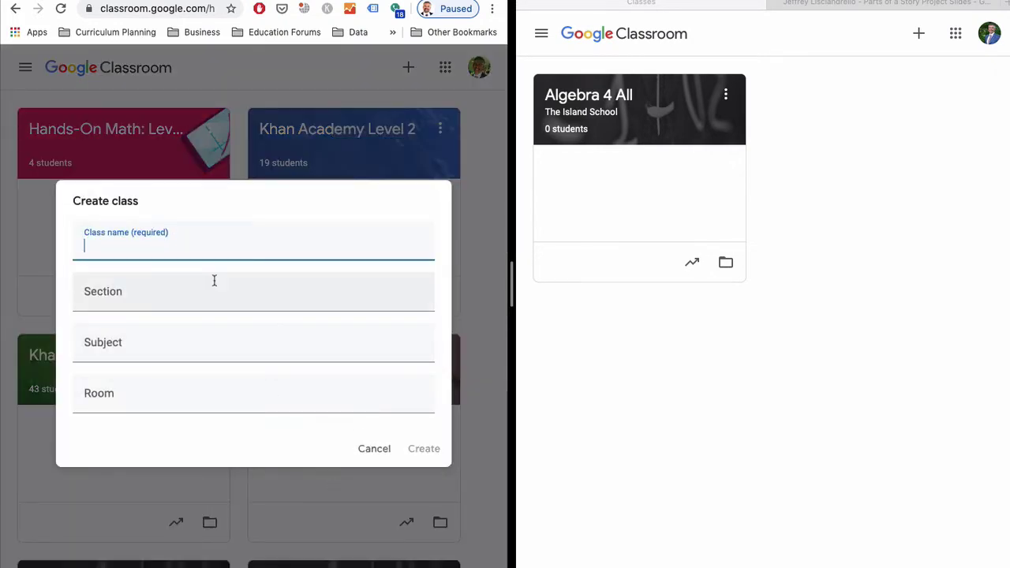
{"action": "type", "text": "Demo"}
{"action": "key", "text": "Return"}
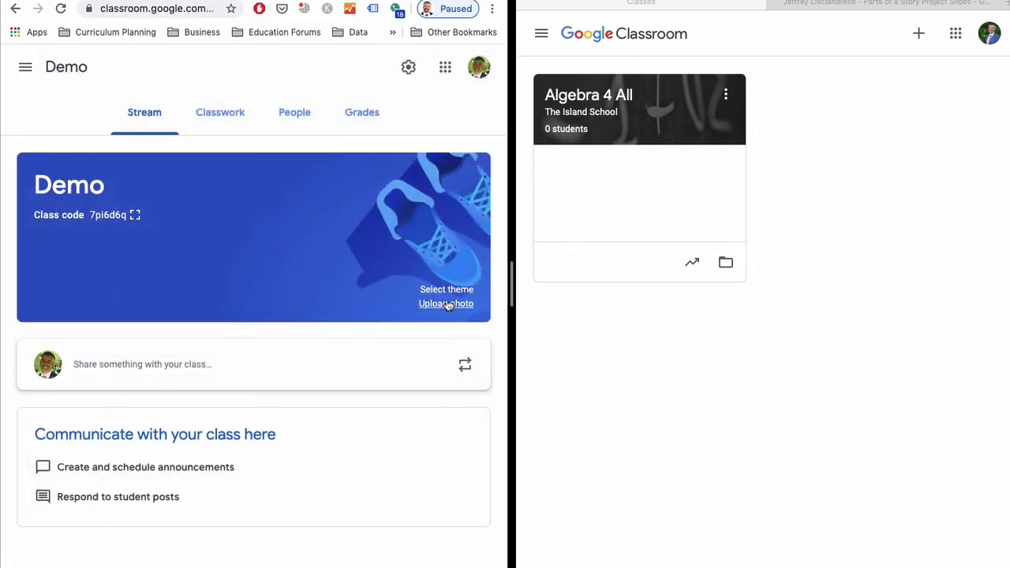
Copy the Demo class code from the teacher's stream and use it to join the class from the student account.
{"action": "double_click", "coordinate": [89, 216]}
{"action": "key", "text": "super+c"}
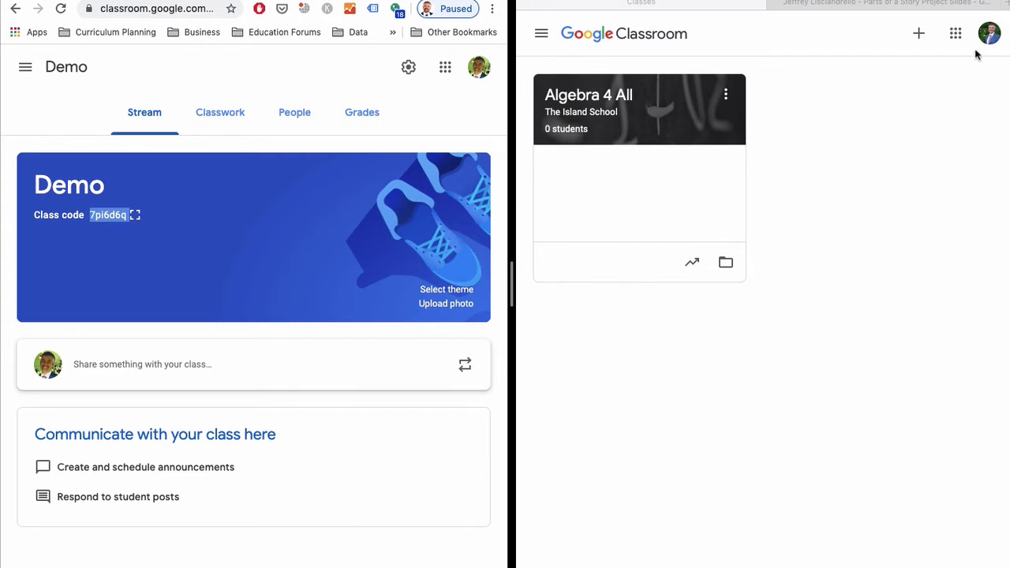
{"action": "left_click", "coordinate": [918, 37]}
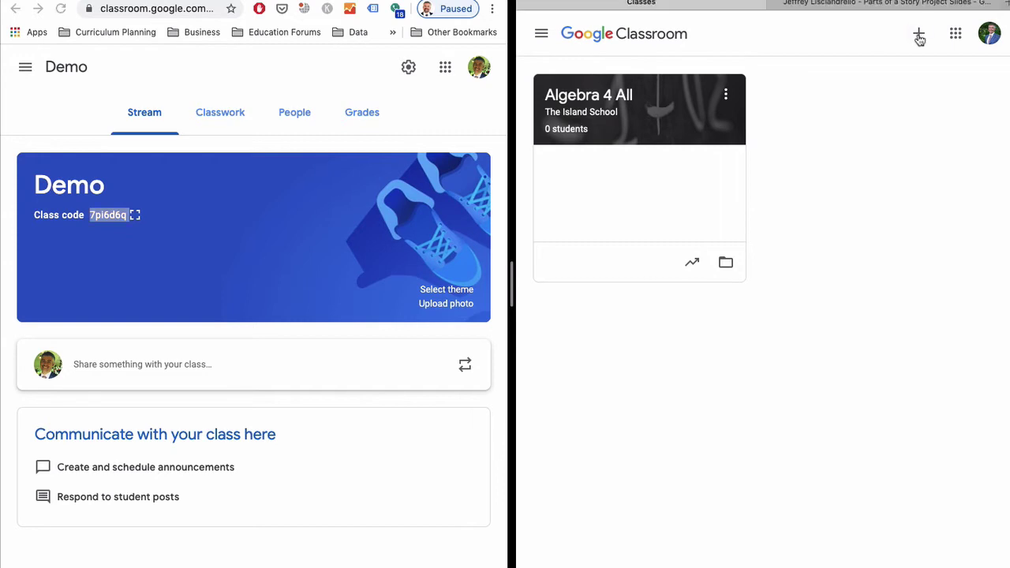
{"action": "left_click", "coordinate": [919, 39]}
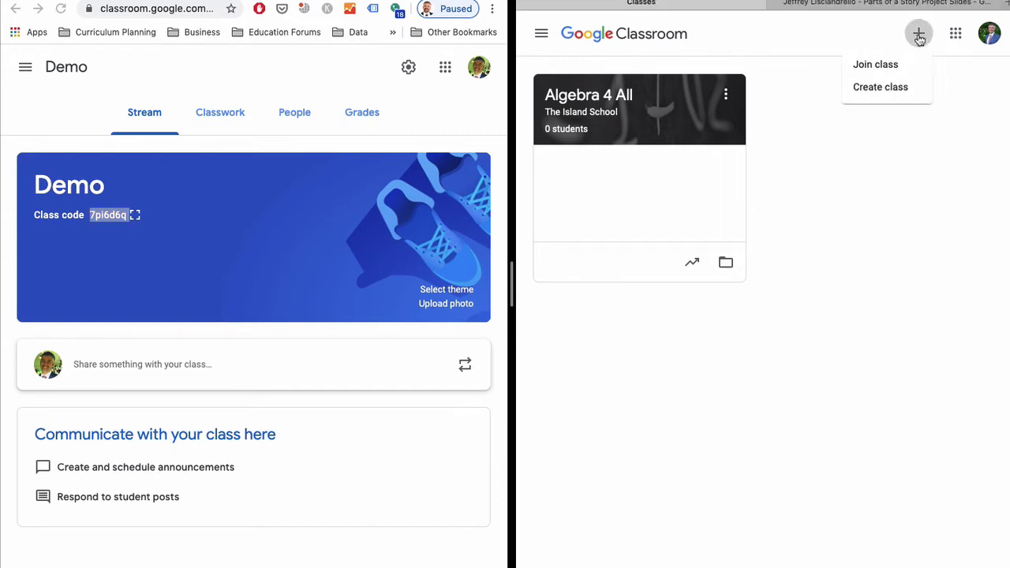
{"action": "left_click", "coordinate": [871, 67]}
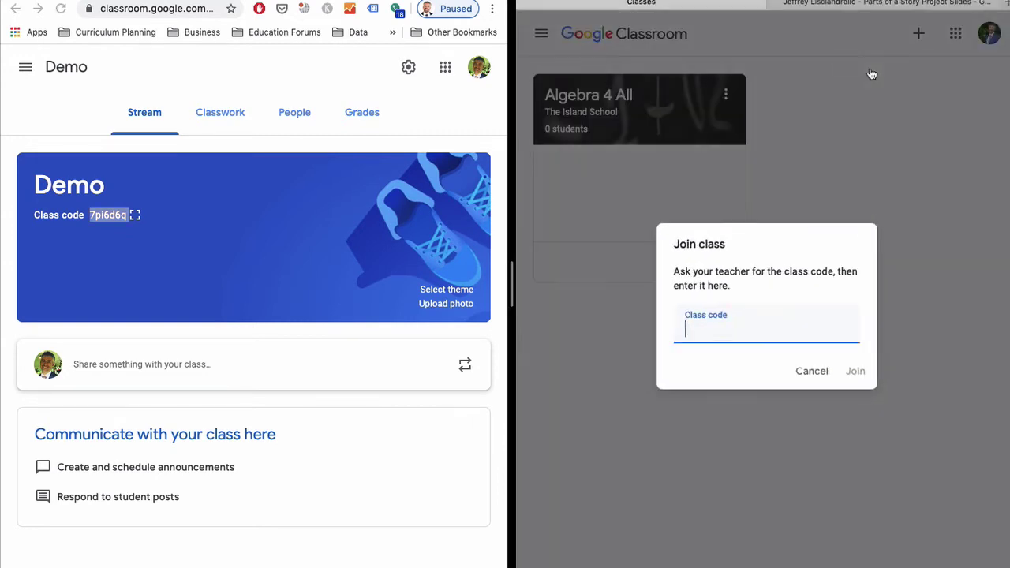
{"action": "key", "text": "super+v"}
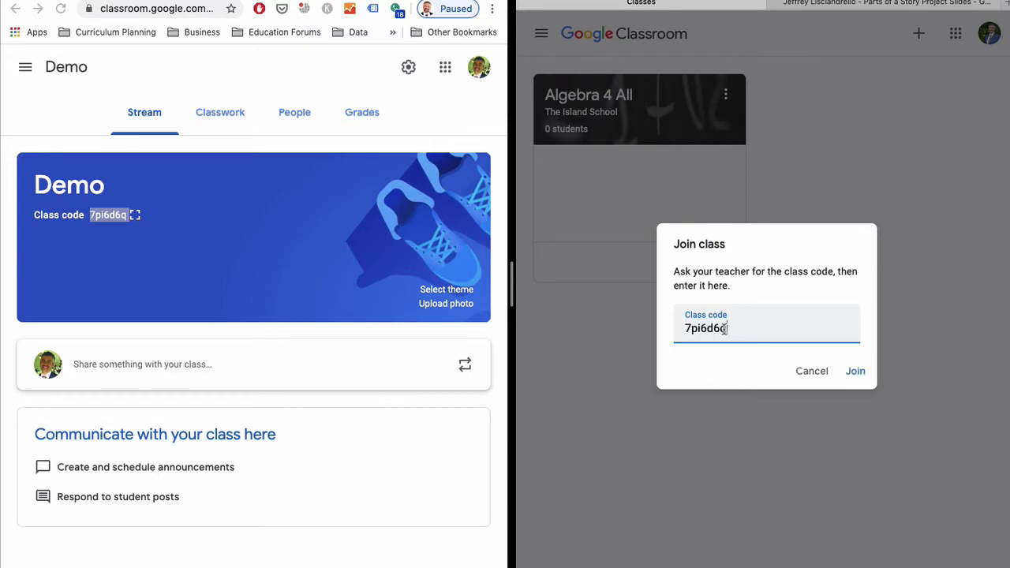
{"action": "left_click", "coordinate": [851, 372]}
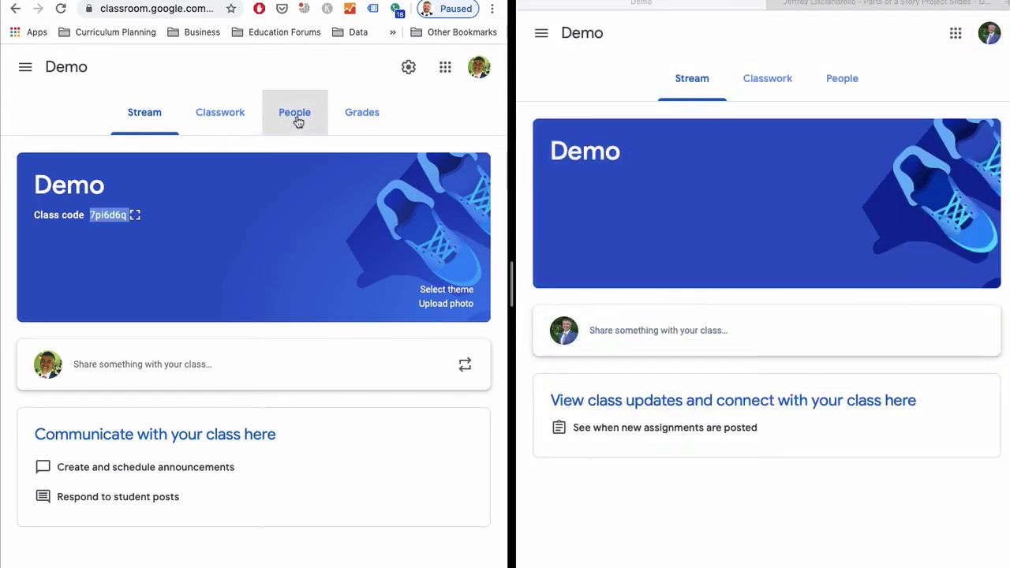
Check the Demo class roster as the teacher and post the announcement "Hello everyone!" to all students.
{"action": "left_click", "coordinate": [295, 118]}
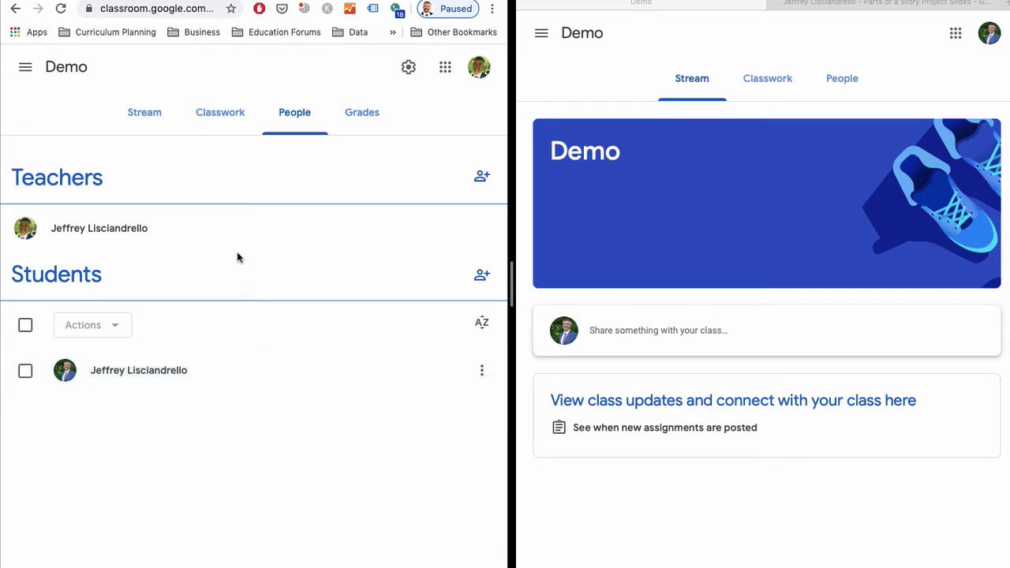
{"action": "left_click", "coordinate": [135, 118]}
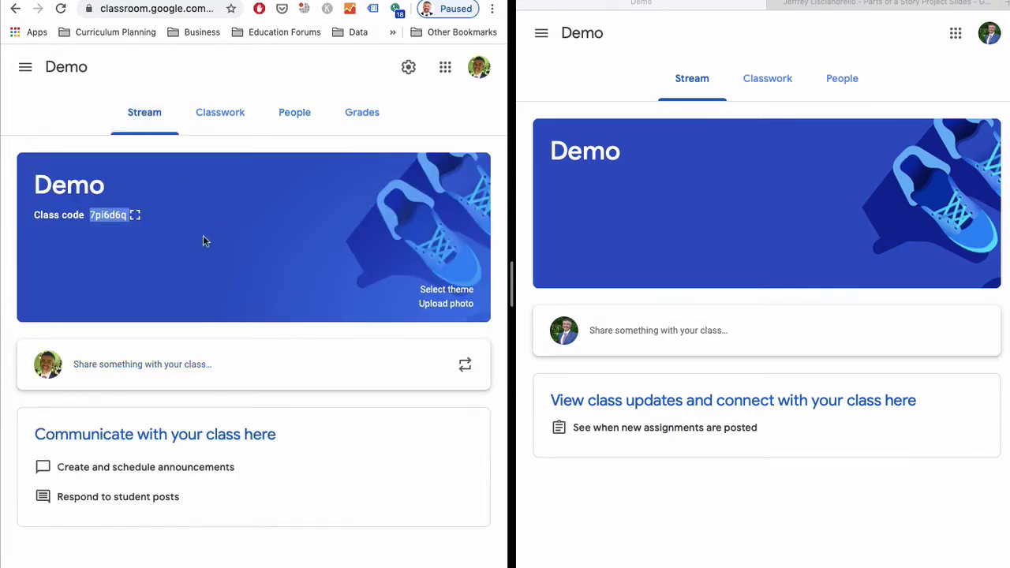
{"action": "left_click", "coordinate": [149, 368]}
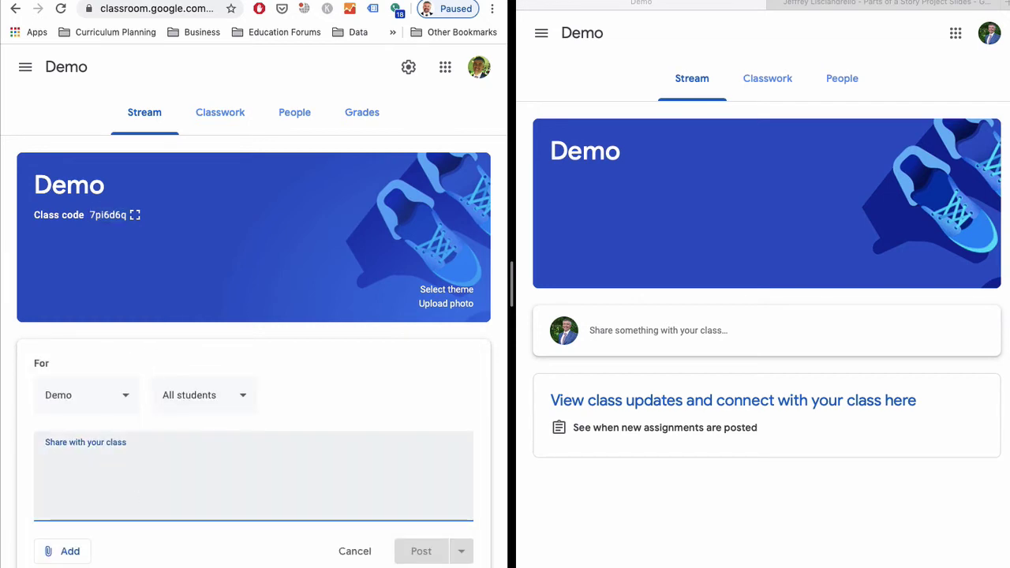
{"action": "type", "text": "Hello everyone!"}
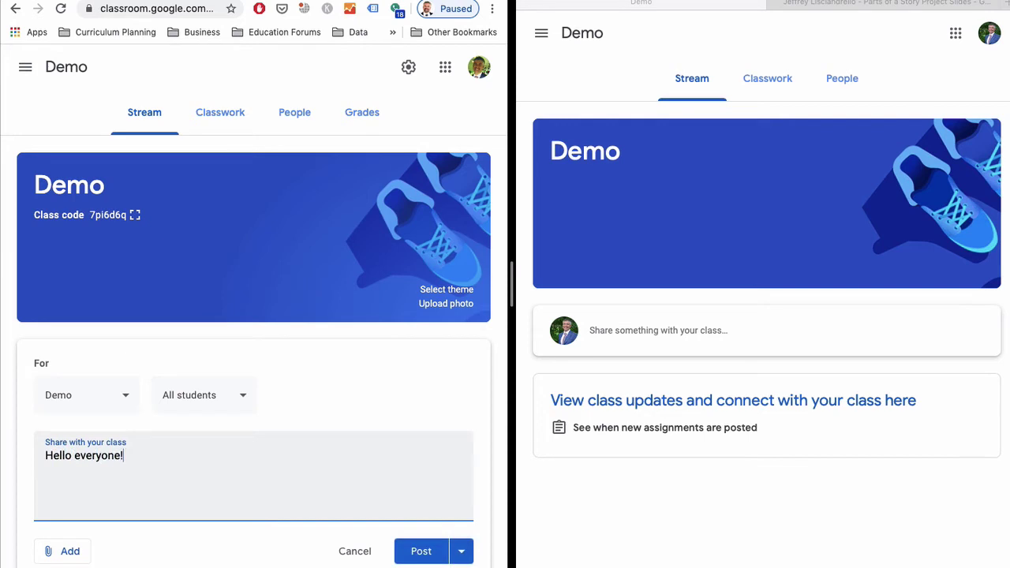
{"action": "left_click", "coordinate": [403, 550]}
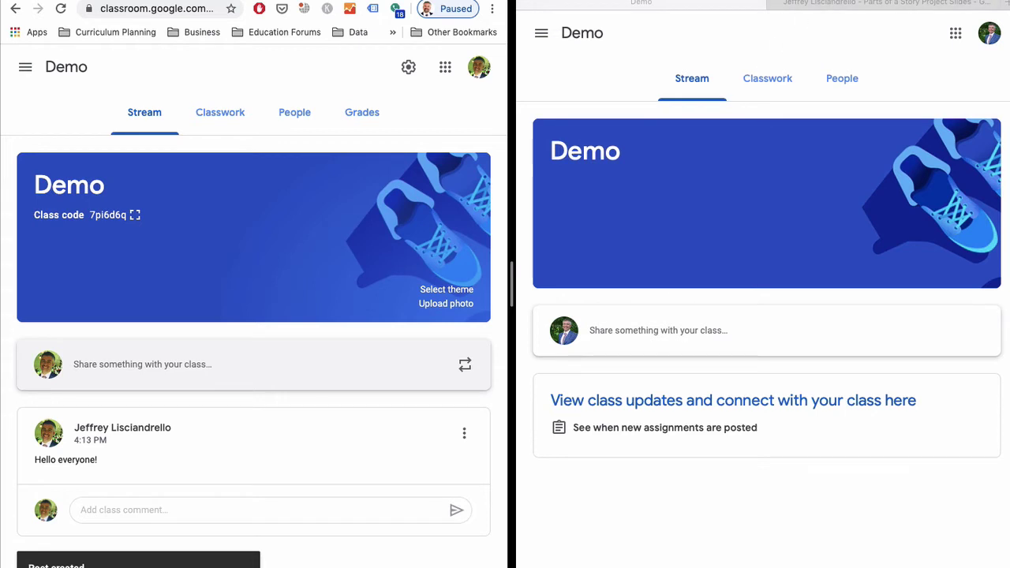
Refresh the student's stream and comment "What's tonights homework?" on the teacher's "Hello everyone!" announcement.
{"action": "key", "text": "super+r"}
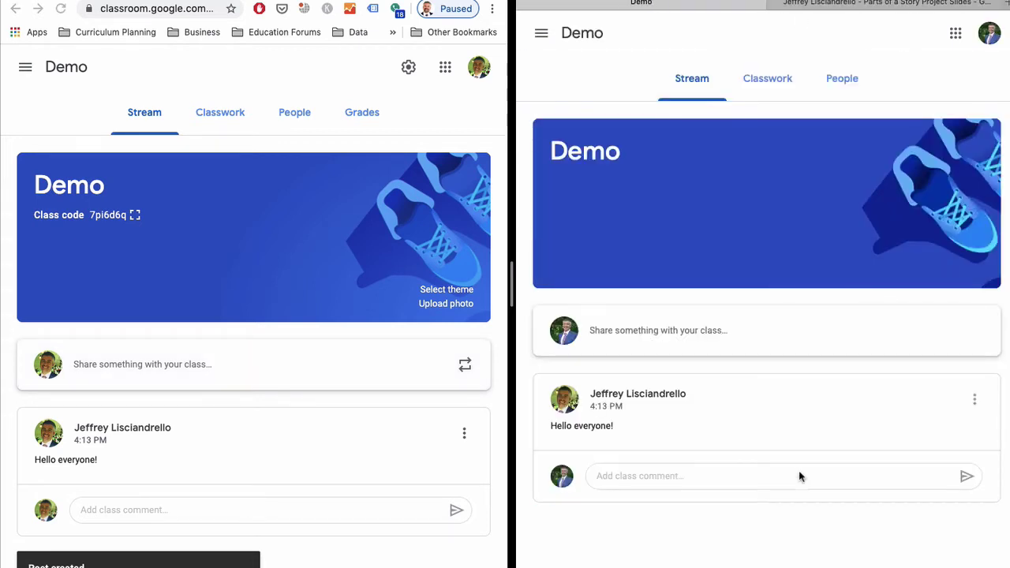
{"action": "left_click", "coordinate": [683, 477]}
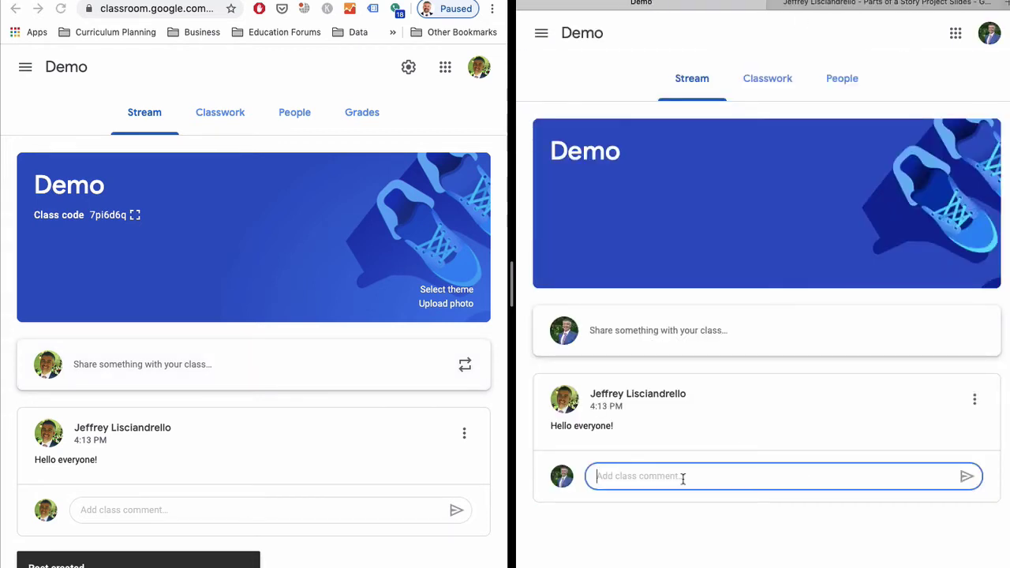
{"action": "type", "text": "What's tonights"}
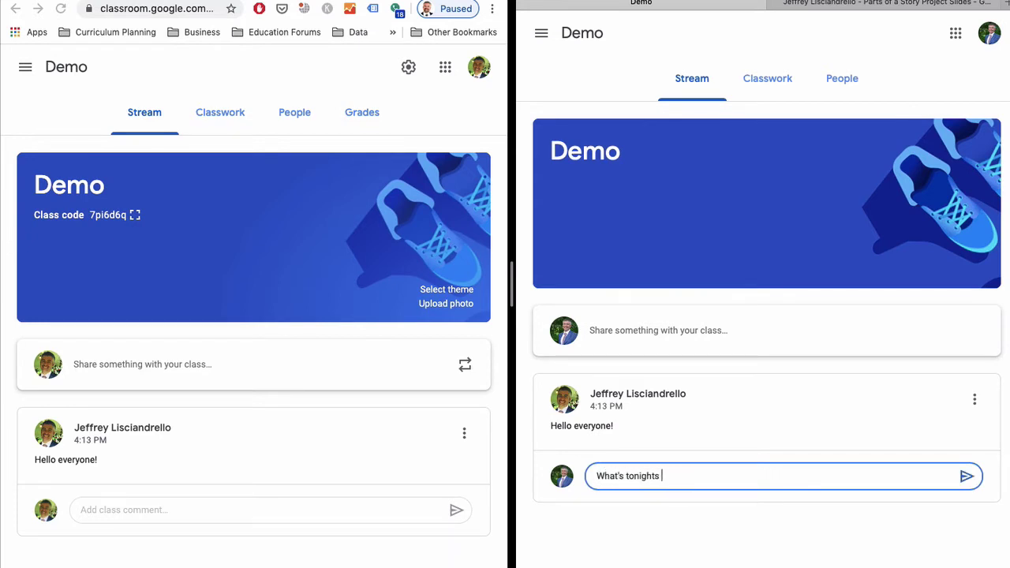
{"action": "type", "text": " homework?"}
{"action": "left_click", "coordinate": [967, 475]}
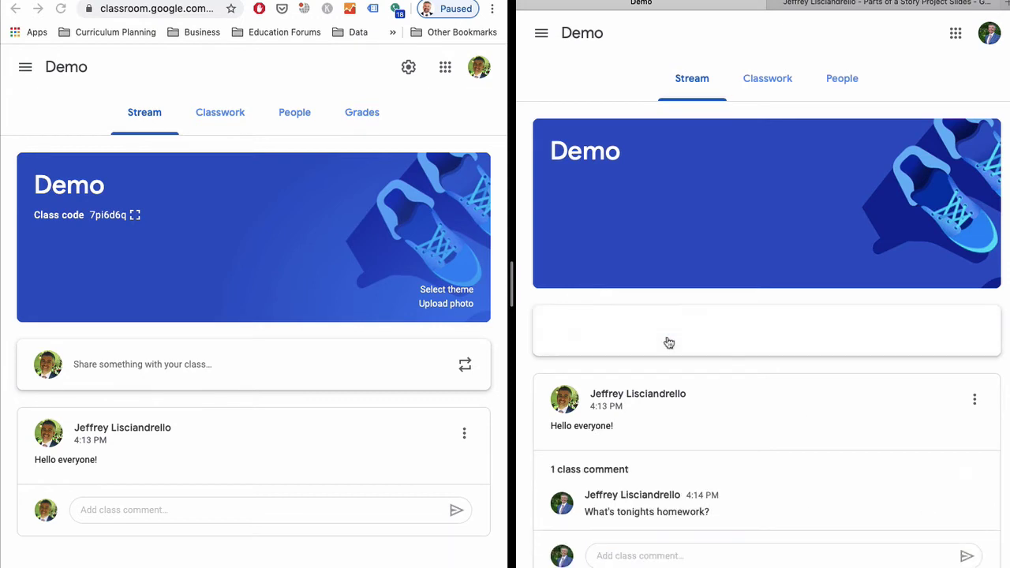
Post "Does anyone know what the homework is?" to the class stream as the student and look over the posts.
{"action": "left_click", "coordinate": [667, 342]}
{"action": "type", "text": "Does anyone know what the homework is?"}
{"action": "left_click", "coordinate": [961, 444]}
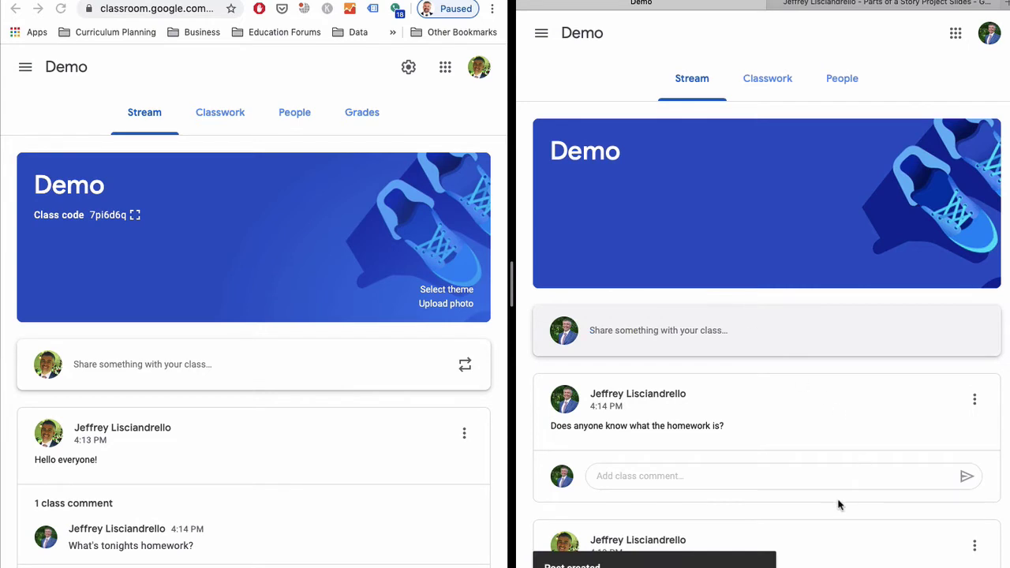
{"action": "scroll", "coordinate": [839, 505], "scroll_direction": "down", "scroll_amount": 3}
{"action": "scroll", "coordinate": [806, 246], "scroll_direction": "up", "scroll_amount": 3}
{"action": "scroll", "coordinate": [769, 406], "scroll_direction": "down", "scroll_amount": 1}
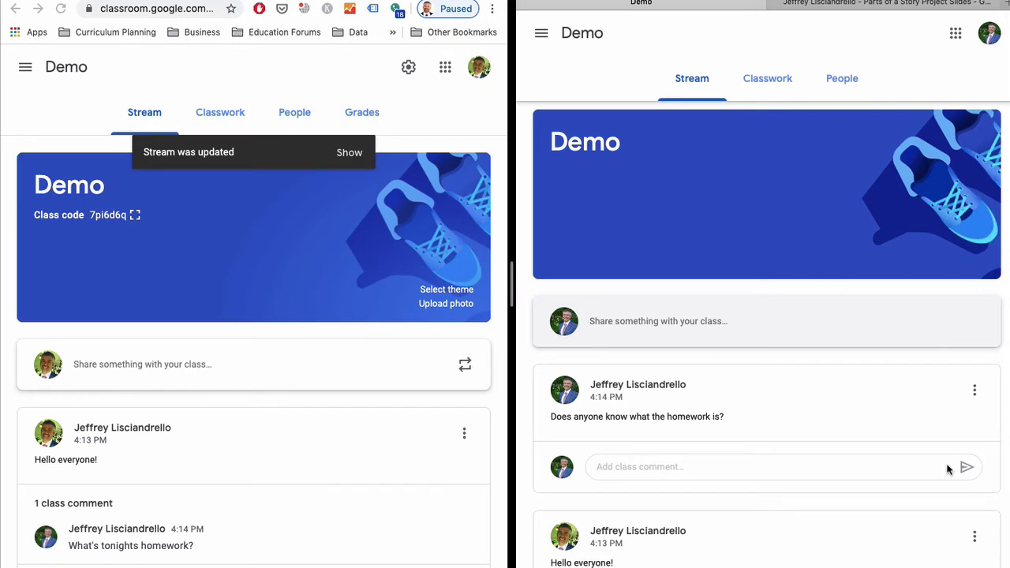
{"action": "scroll", "coordinate": [949, 469], "scroll_direction": "down", "scroll_amount": 3}
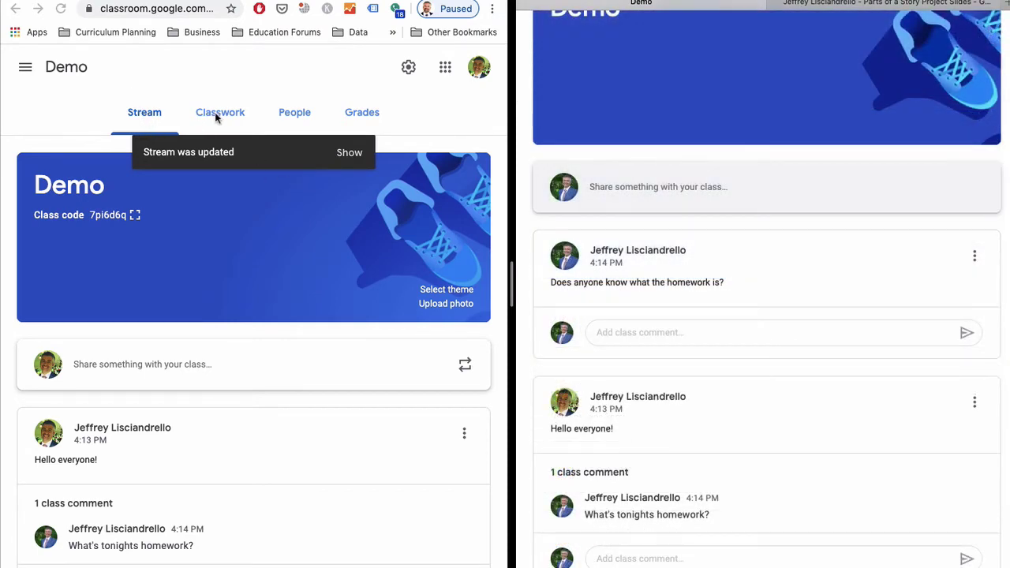
Create a teacher assignment titled "Short story slideshow" with the instructions "Complete the slides with your group.".
{"action": "left_click", "coordinate": [216, 115]}
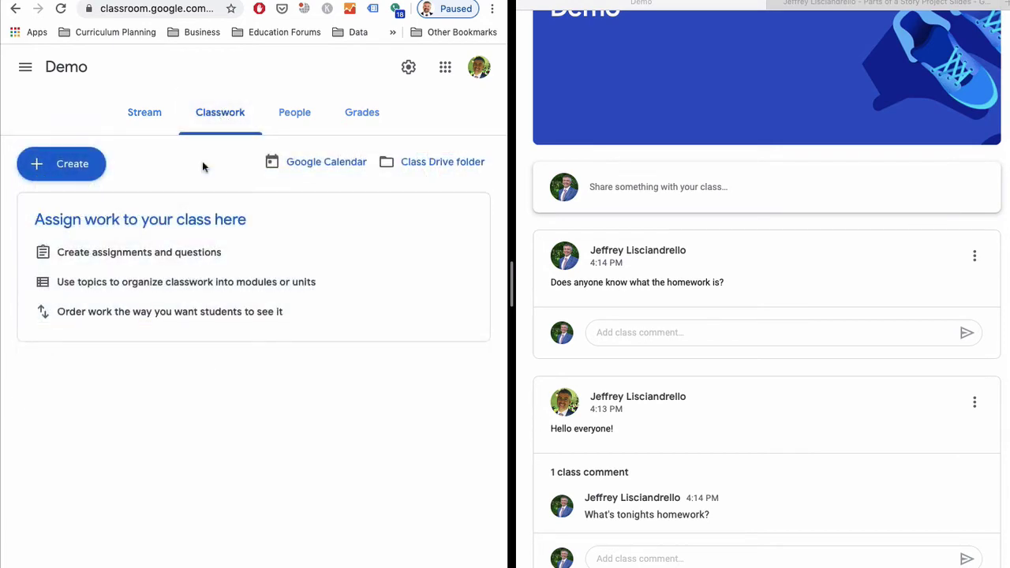
{"action": "left_click", "coordinate": [69, 174]}
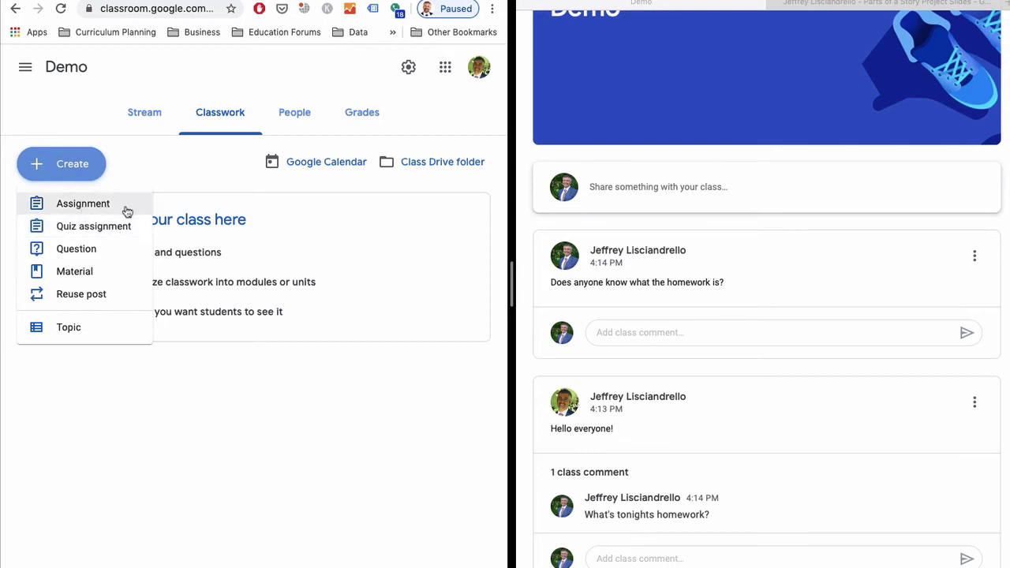
{"action": "left_click", "coordinate": [83, 203]}
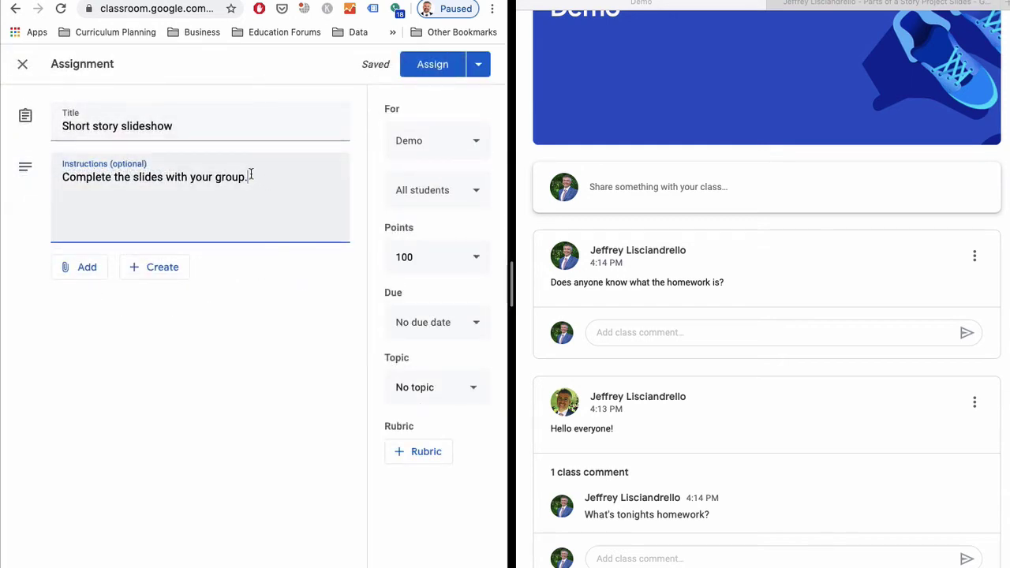
Attach the Parts of a Story Project Slides file from Google Drive and set it to make a copy for each student.
{"action": "left_click", "coordinate": [79, 269]}
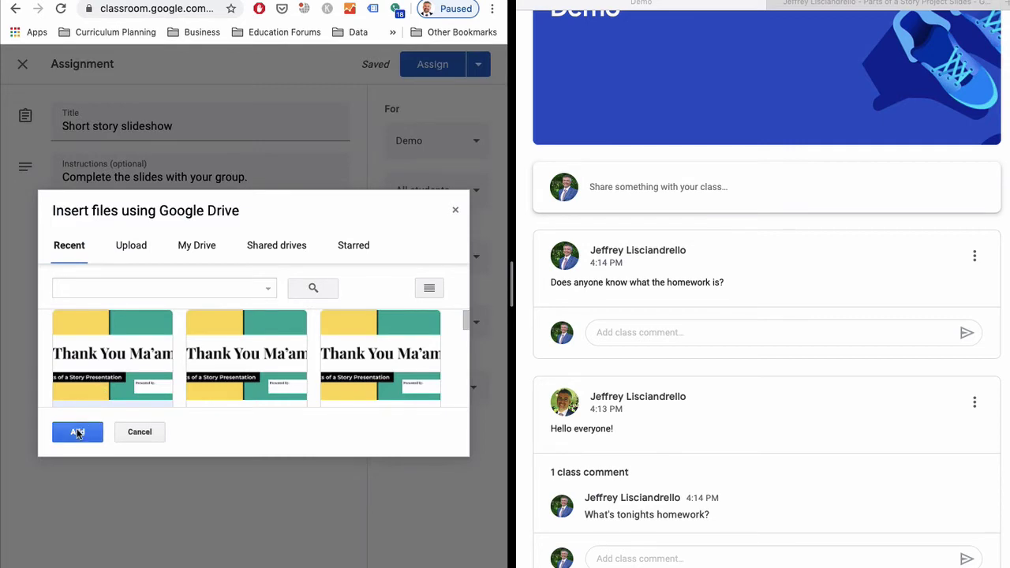
{"action": "left_click", "coordinate": [78, 431]}
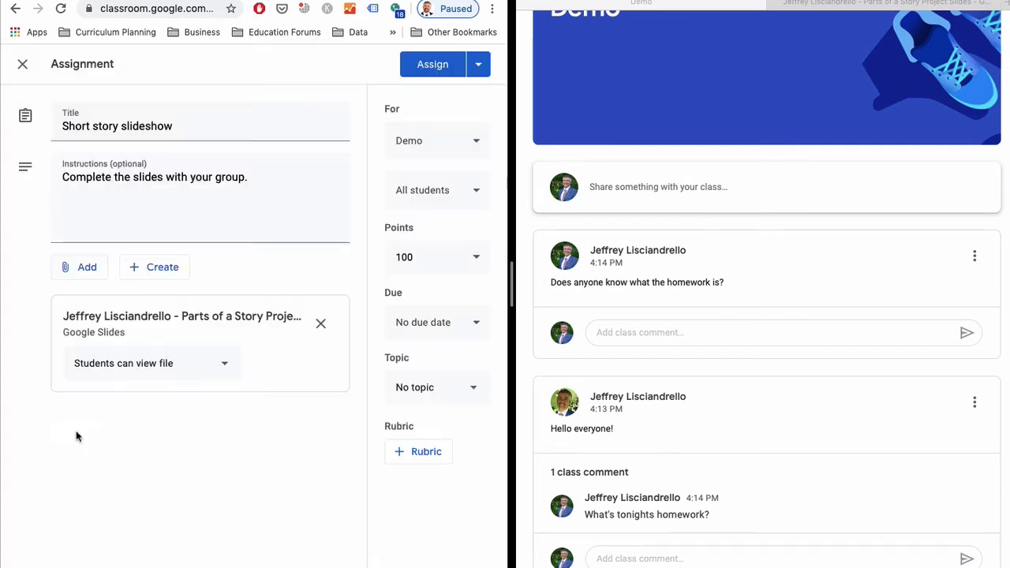
{"action": "left_click", "coordinate": [193, 368]}
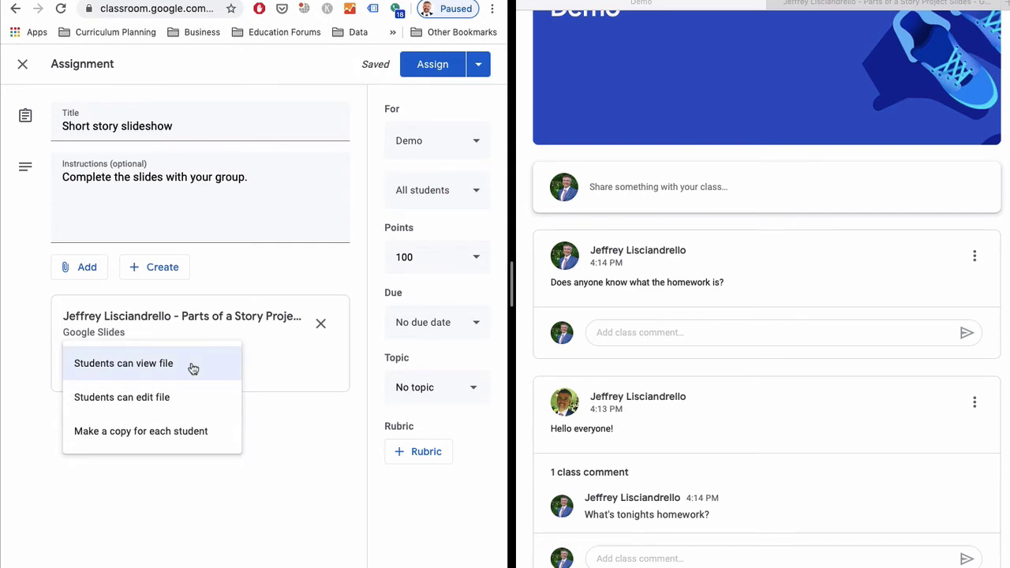
{"action": "left_click", "coordinate": [199, 433]}
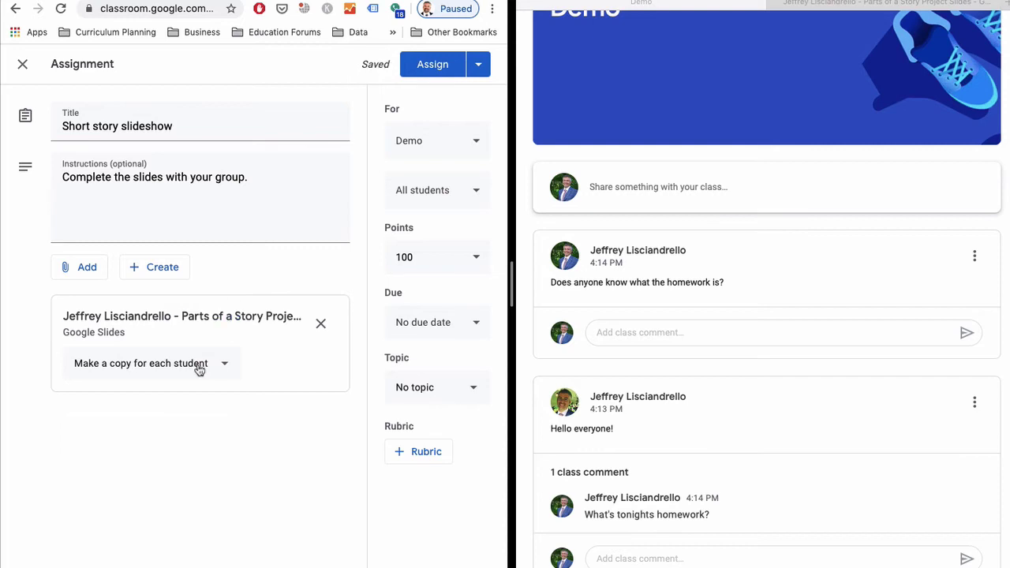
Assign the short story slideshow to all students in the Demo class, graded out of 100 points.
{"action": "left_click", "coordinate": [411, 258]}
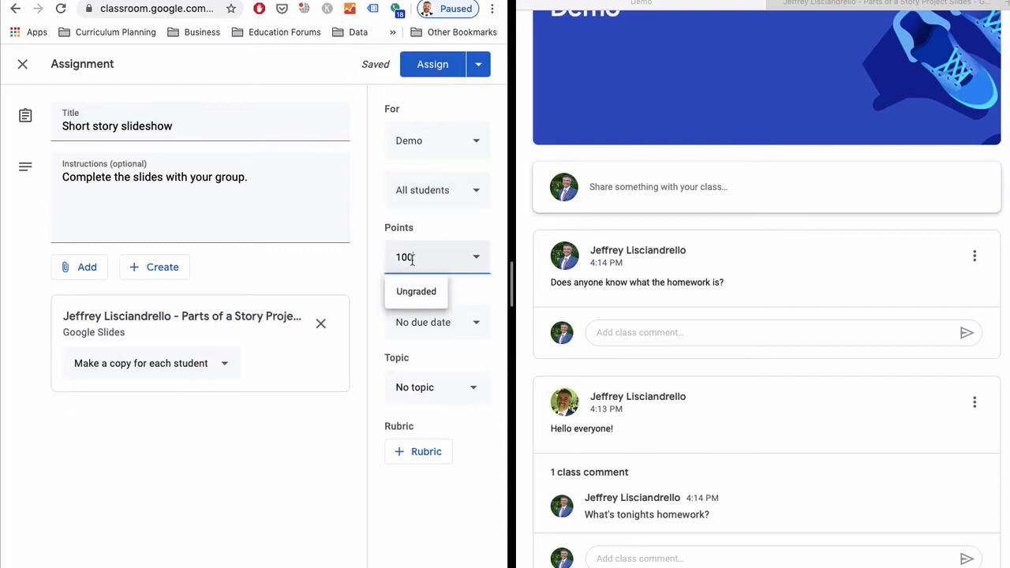
{"action": "double_click", "coordinate": [411, 259]}
{"action": "left_click", "coordinate": [432, 64]}
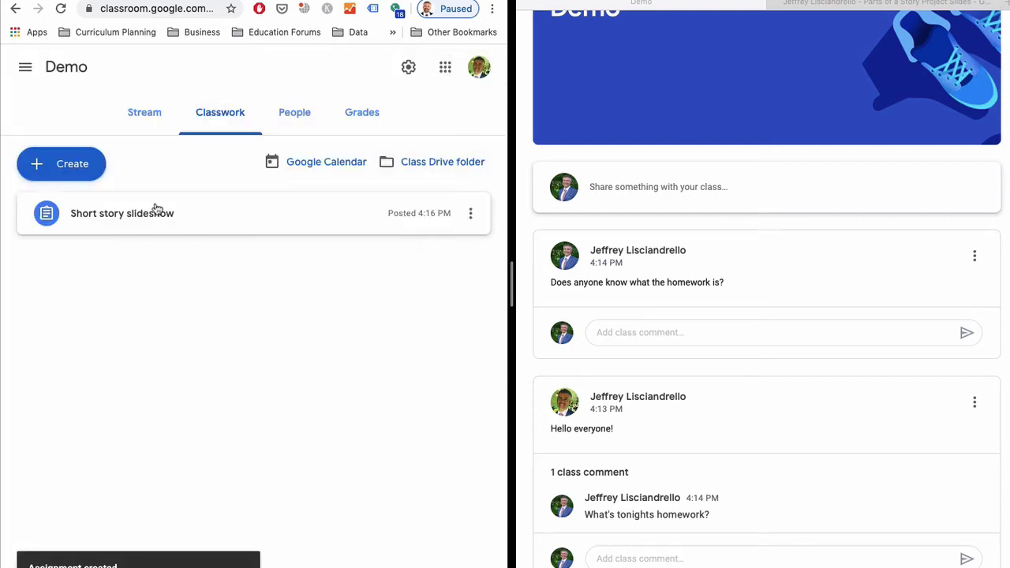
Expand the "Short story slideshow" assignment in the student's classwork and open the student's copy of the attached slides.
{"action": "left_click", "coordinate": [792, 249]}
{"action": "scroll", "coordinate": [792, 249], "scroll_direction": "up", "scroll_amount": 3}
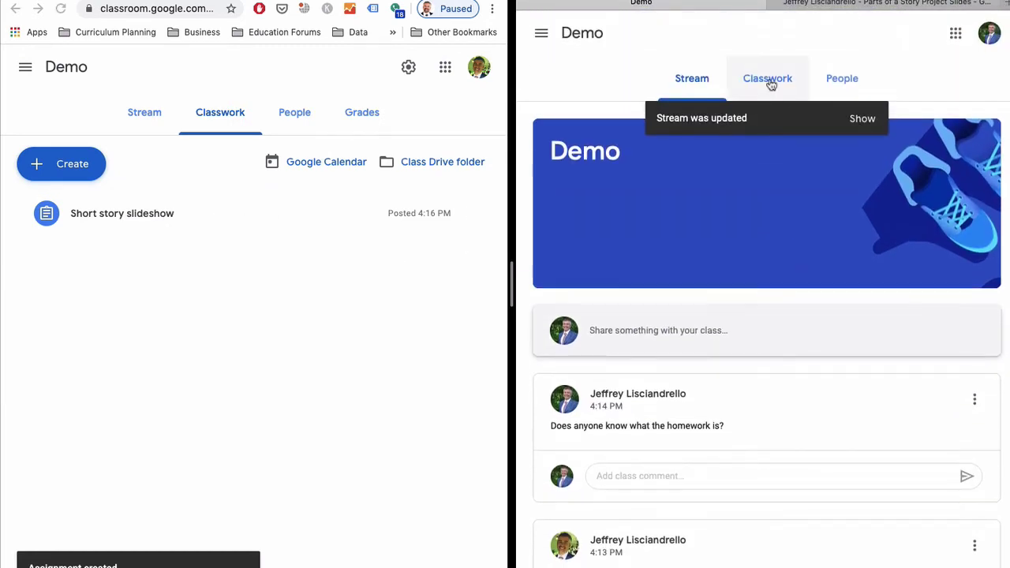
{"action": "left_click", "coordinate": [769, 82]}
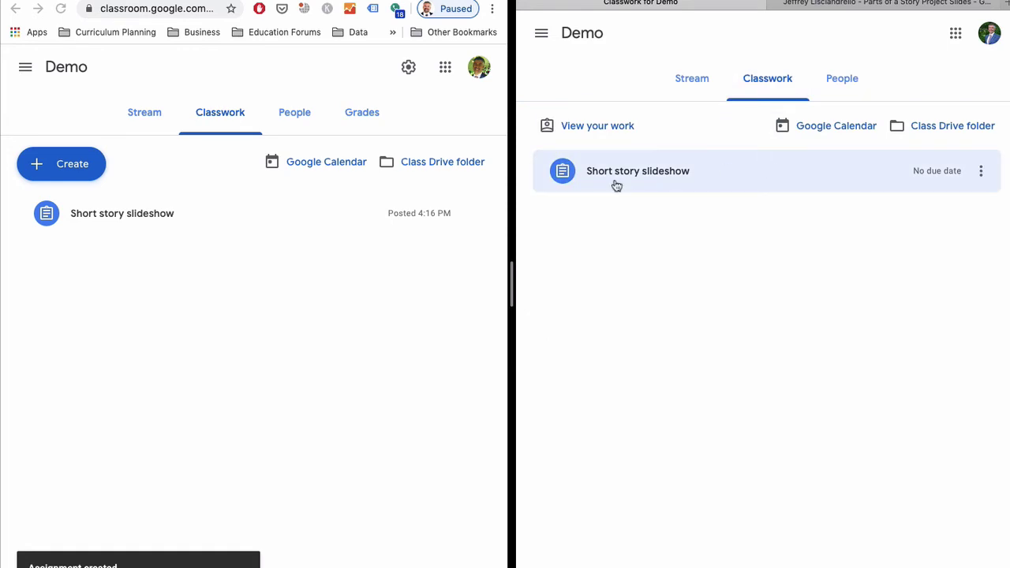
{"action": "left_click", "coordinate": [676, 177]}
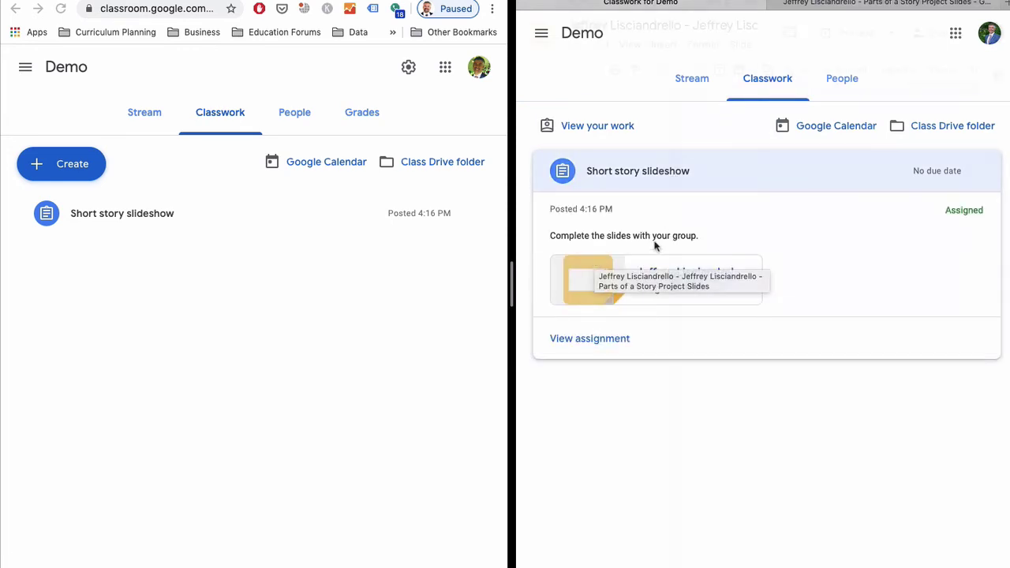
{"action": "left_click", "coordinate": [659, 276]}
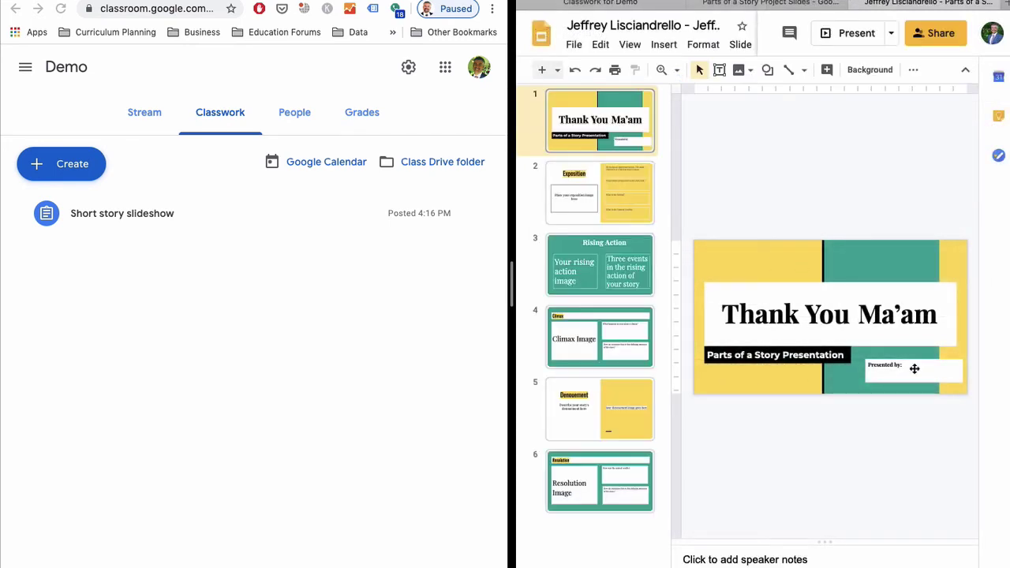
Look through the Exposition, Rising Action, Climax, Denouement and Resolution slides in the student's copy of the presentation.
{"action": "left_click", "coordinate": [609, 206]}
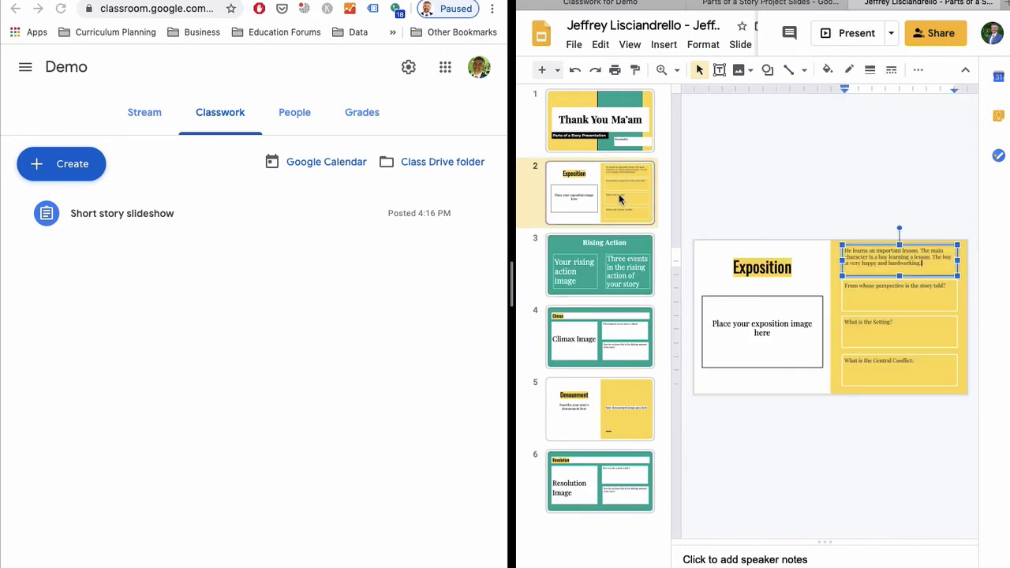
{"action": "left_click", "coordinate": [616, 249]}
{"action": "left_click", "coordinate": [607, 313]}
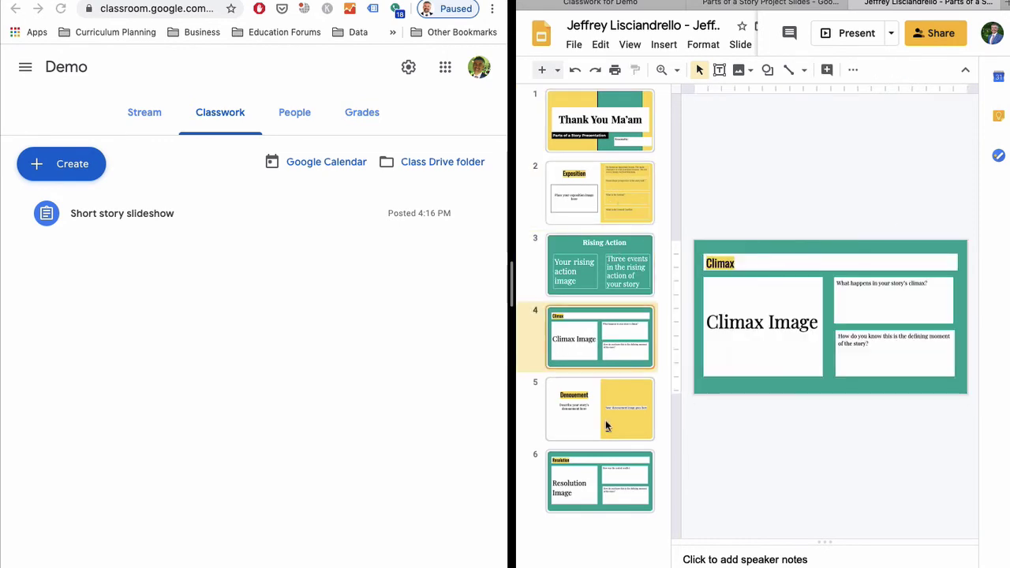
{"action": "left_click", "coordinate": [608, 427]}
{"action": "left_click", "coordinate": [609, 497]}
{"action": "left_click", "coordinate": [603, 199]}
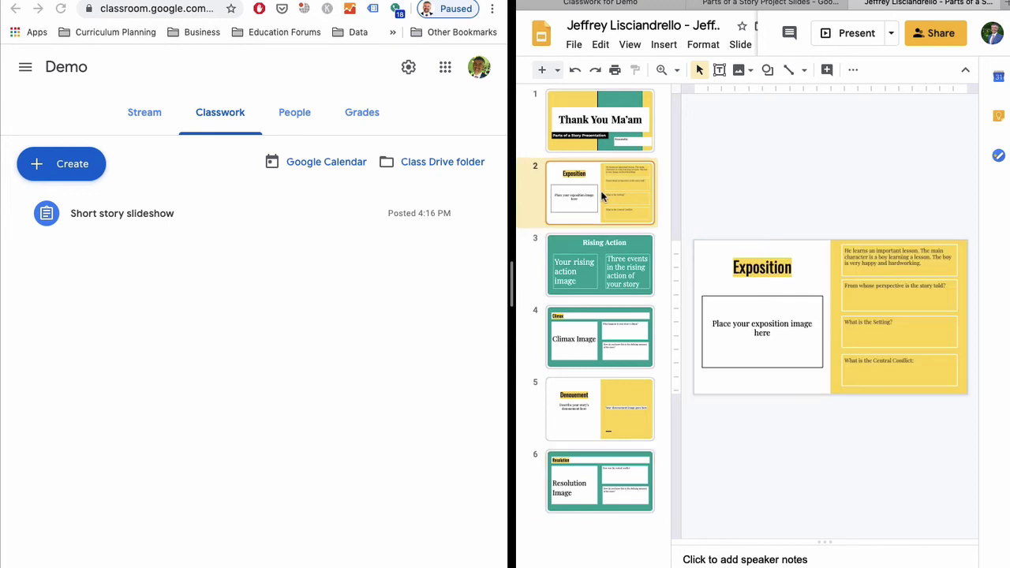
{"action": "left_click", "coordinate": [610, 276]}
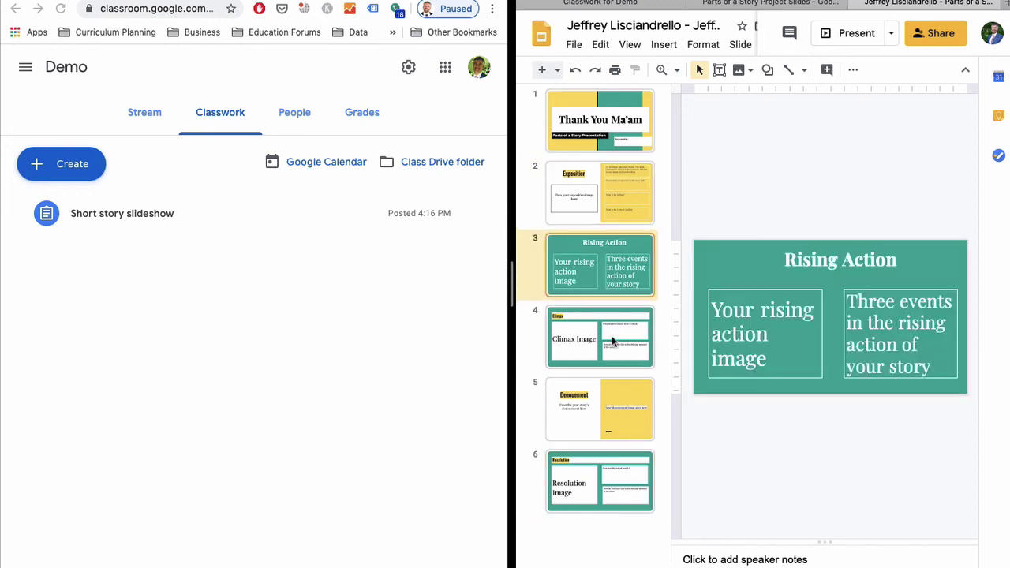
{"action": "left_click", "coordinate": [620, 207]}
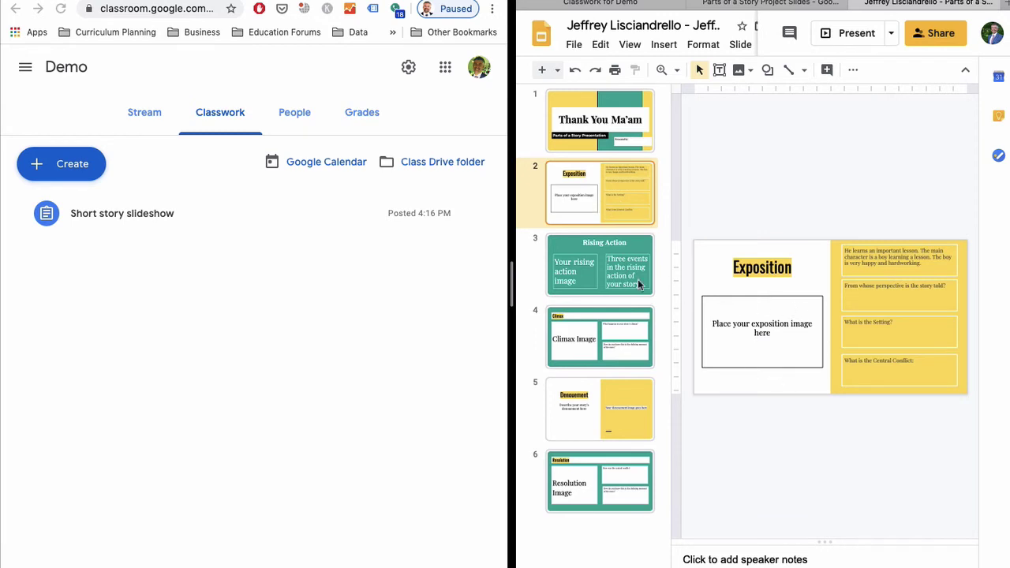
{"action": "left_click", "coordinate": [613, 282]}
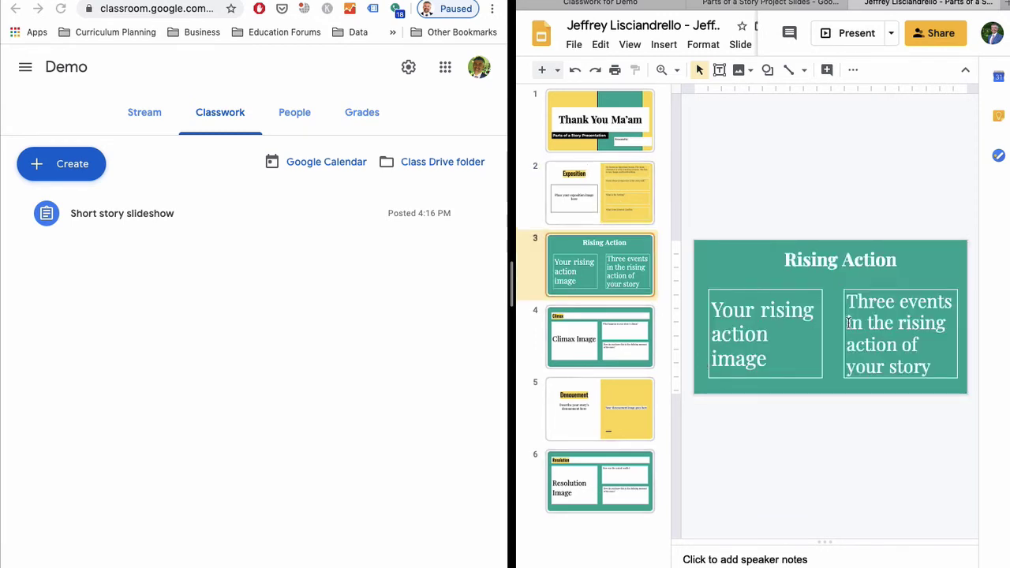
Open the full "Short story slideshow" assignment from the student's classwork and turn in the attached slides.
{"action": "left_click", "coordinate": [753, 5]}
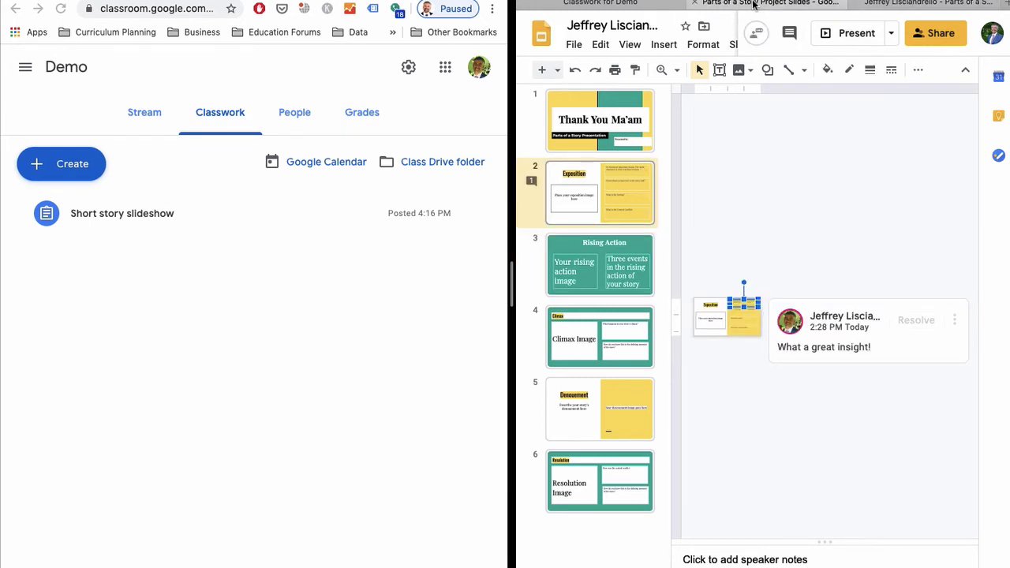
{"action": "left_click", "coordinate": [599, 4]}
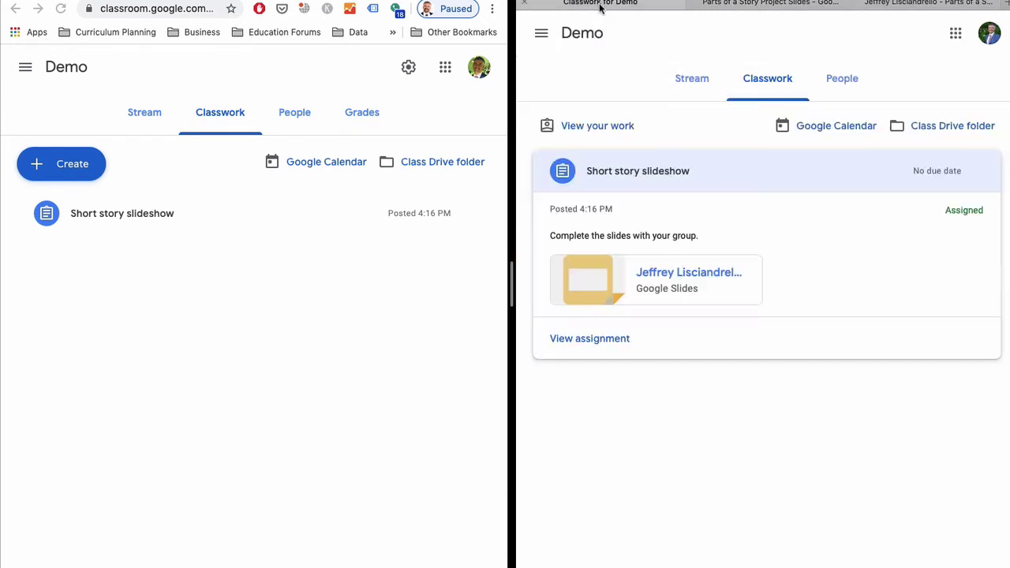
{"action": "left_click", "coordinate": [605, 341]}
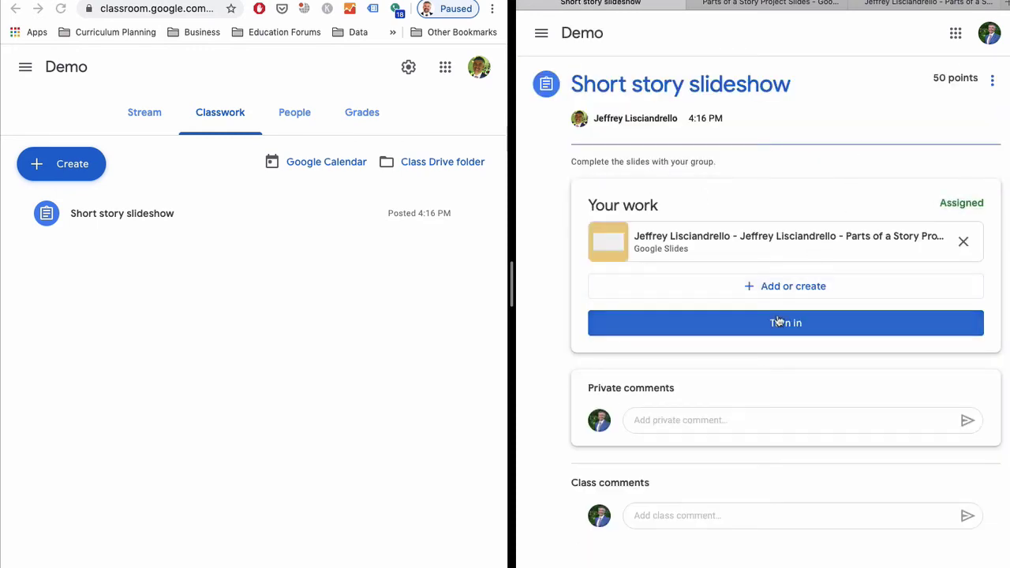
{"action": "left_click", "coordinate": [785, 328]}
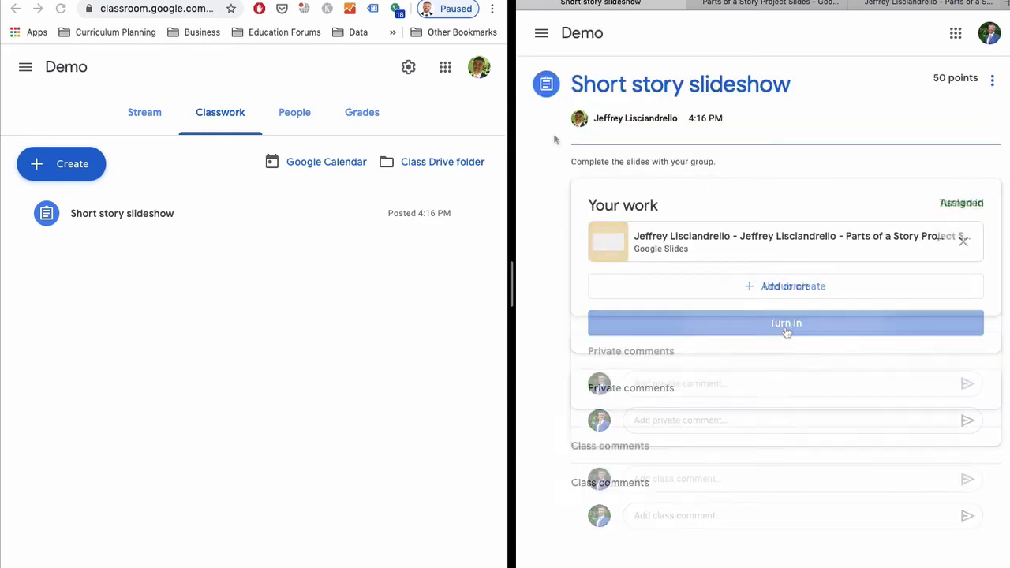
Open the student work for "Short story slideshow" as the teacher and grade the turned-in submission 49 out of 50.
{"action": "left_click", "coordinate": [215, 114]}
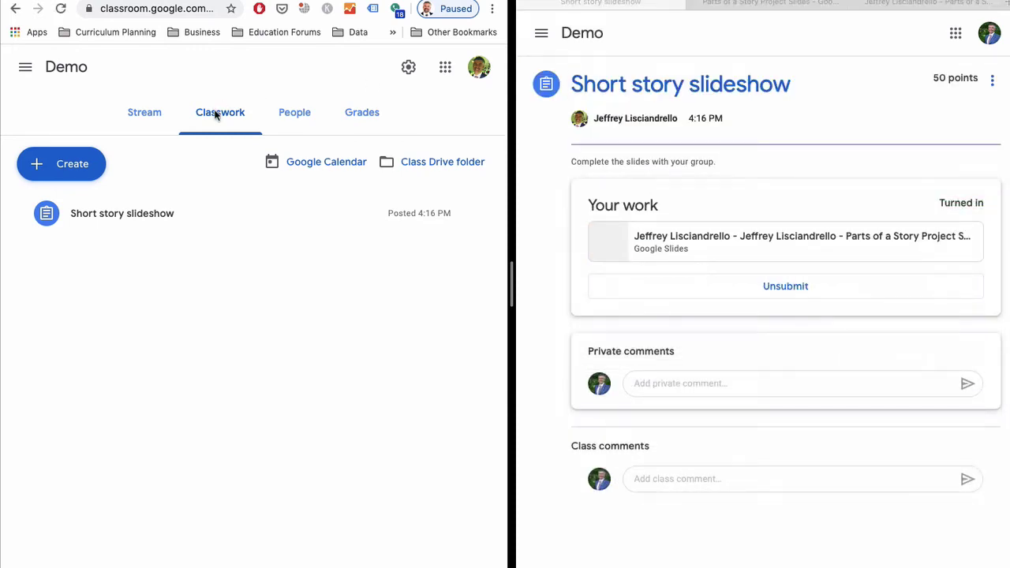
{"action": "left_click", "coordinate": [135, 220]}
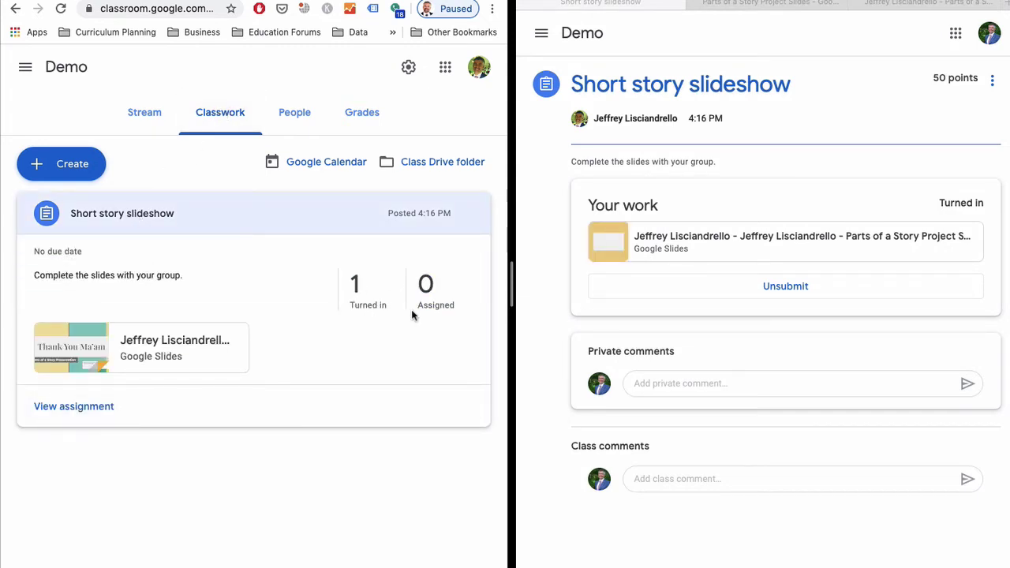
{"action": "left_click", "coordinate": [73, 407]}
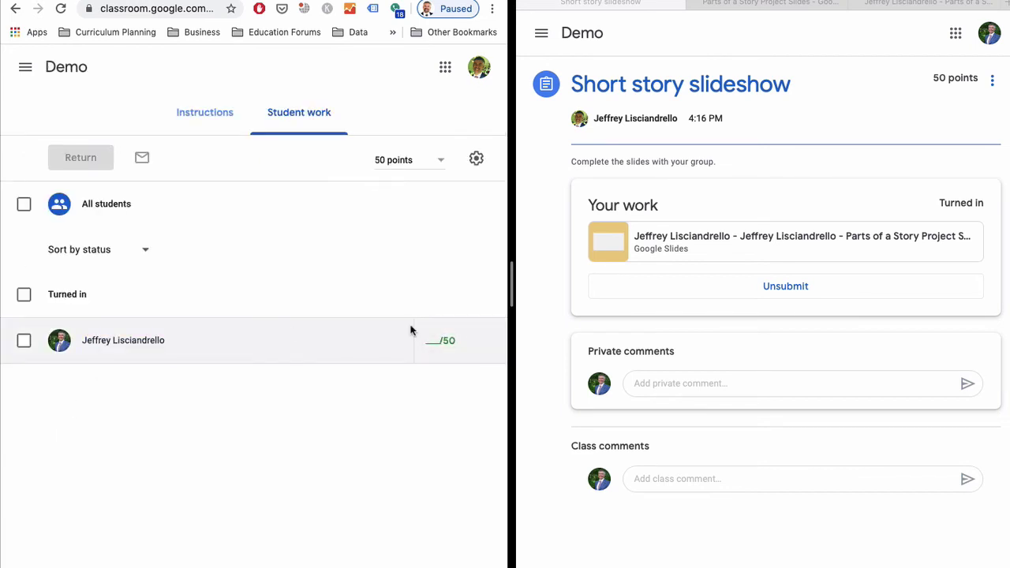
{"action": "left_click", "coordinate": [430, 338]}
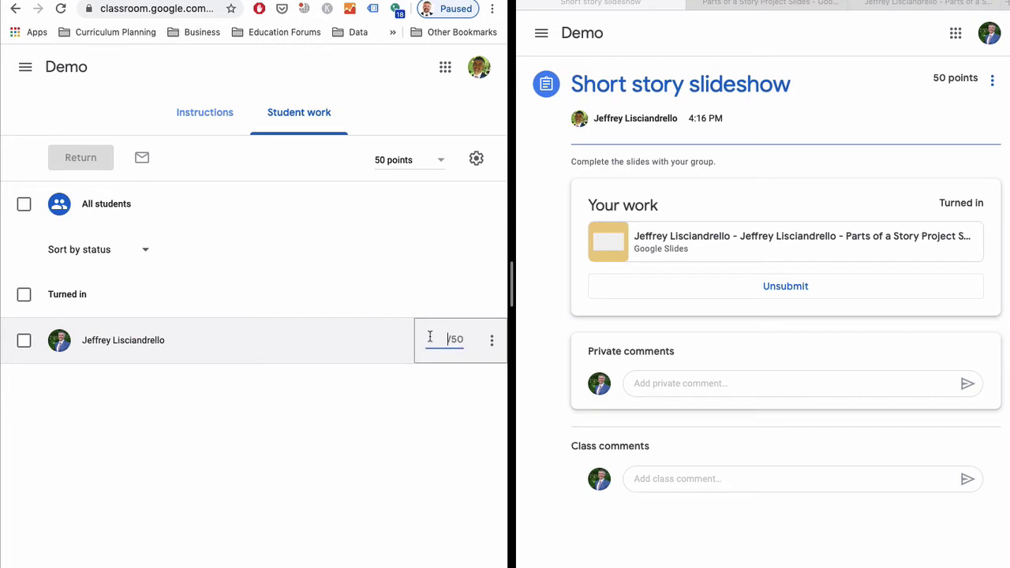
{"action": "type", "text": "49"}
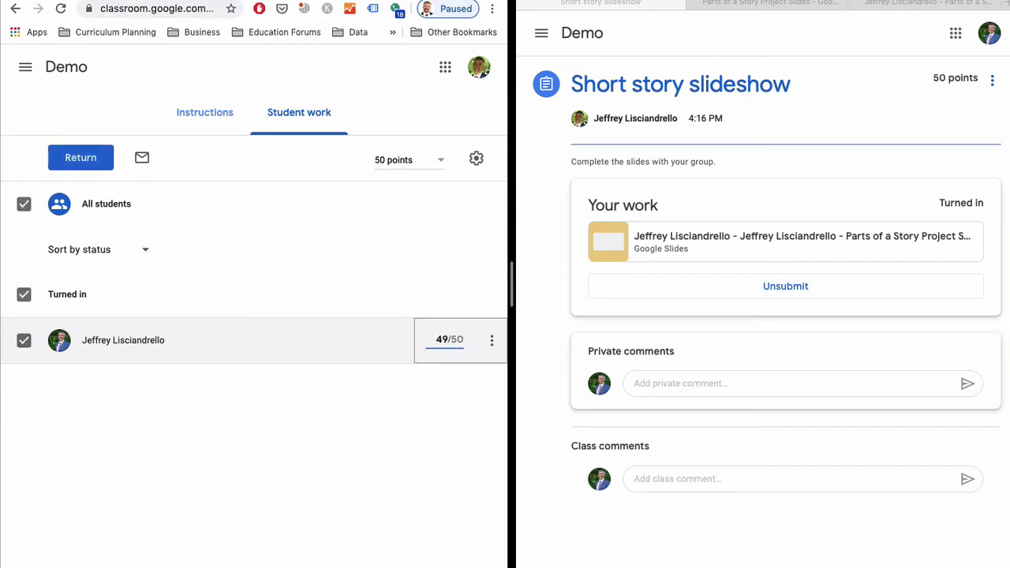
Draft the private comment "What a great job!" on the student's submitted slides and return the graded work.
{"action": "left_click", "coordinate": [126, 341]}
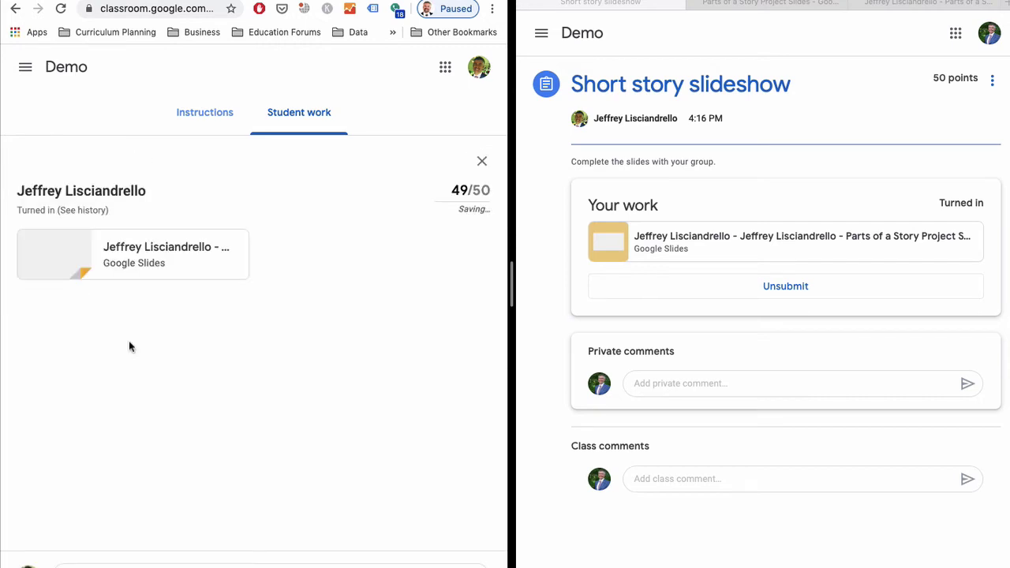
{"action": "left_click", "coordinate": [171, 248]}
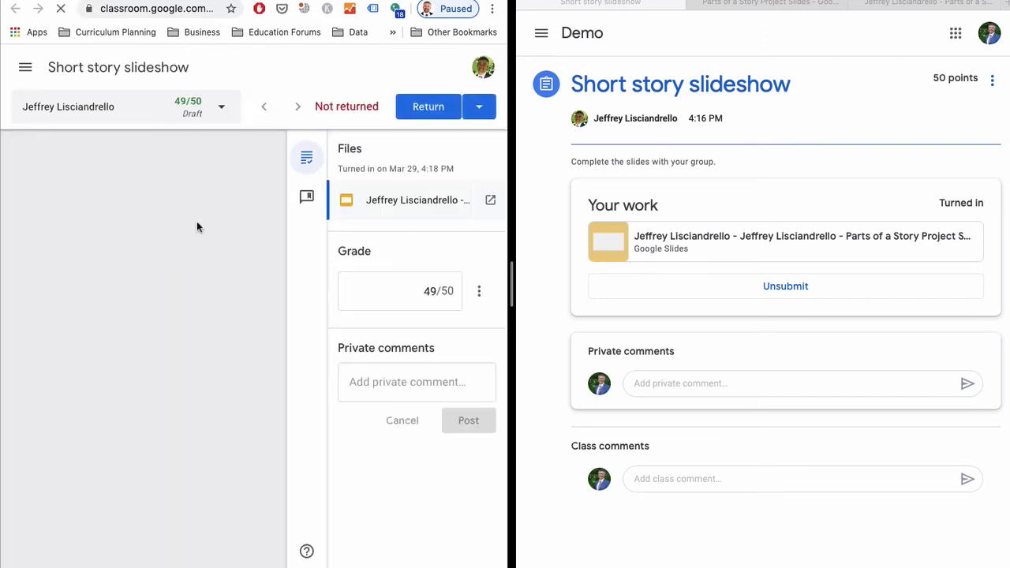
{"action": "left_click", "coordinate": [417, 382]}
{"action": "type", "text": "What a great "}
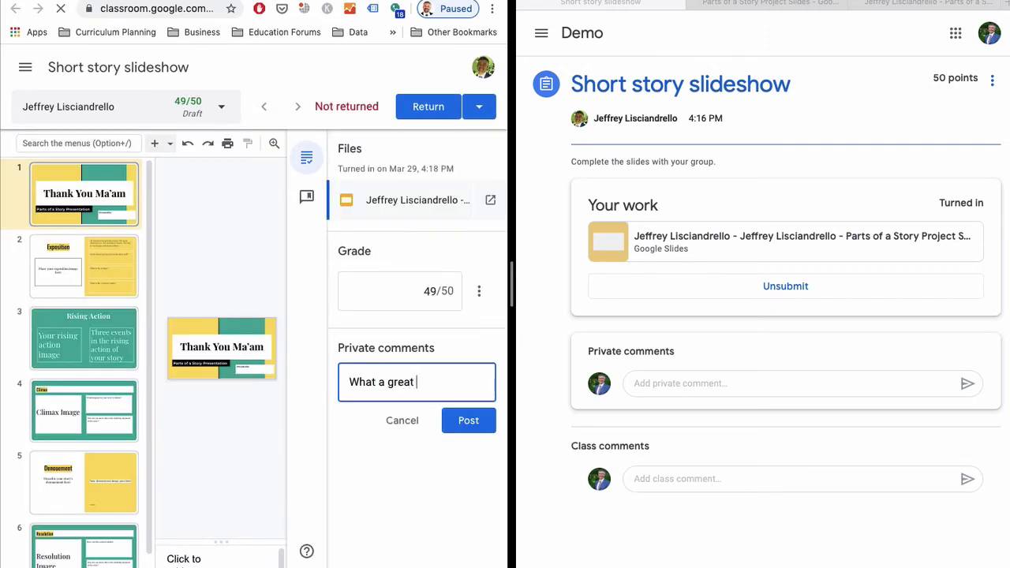
{"action": "type", "text": "job!"}
{"action": "left_click", "coordinate": [423, 112]}
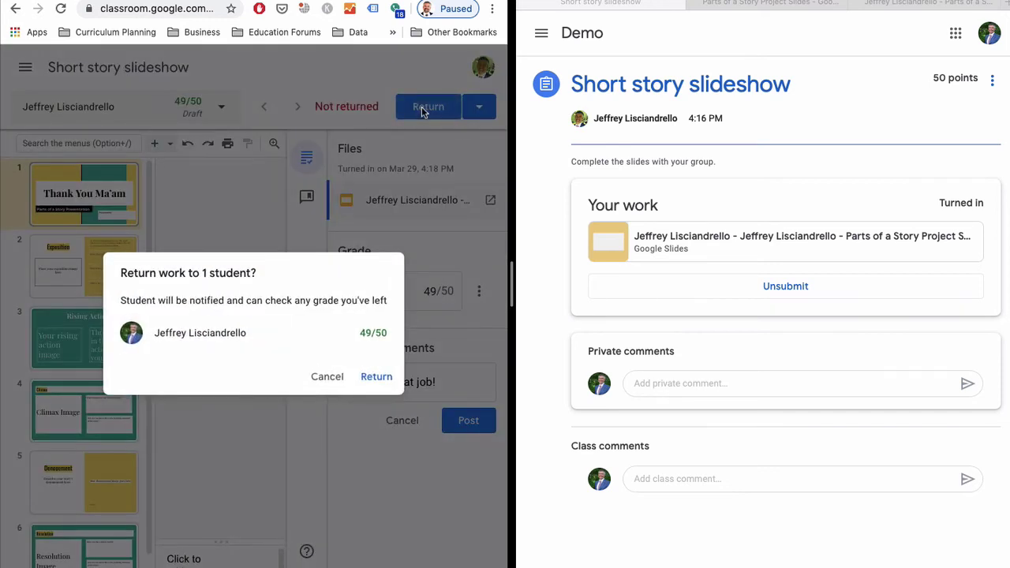
{"action": "left_click", "coordinate": [376, 377]}
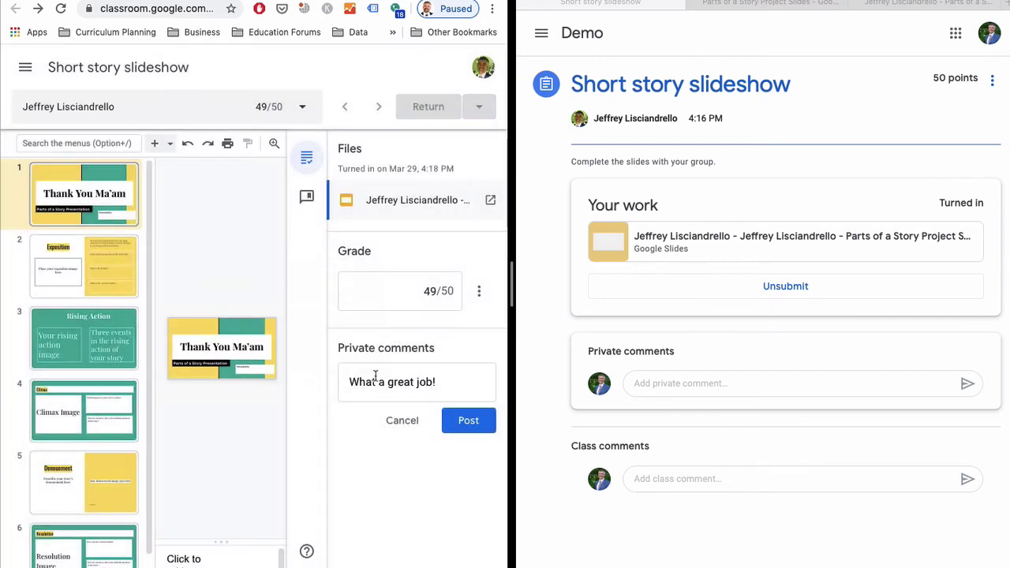
Check the returned "Short story slideshow" assignment as the student and view the Demo class grades as the teacher.
{"action": "left_click", "coordinate": [765, 81]}
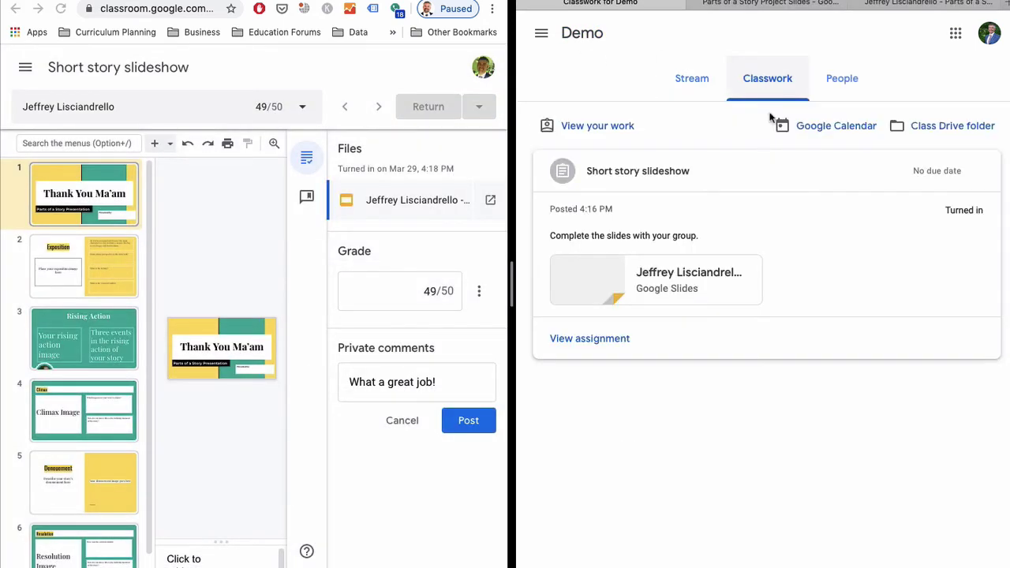
{"action": "left_click", "coordinate": [597, 341]}
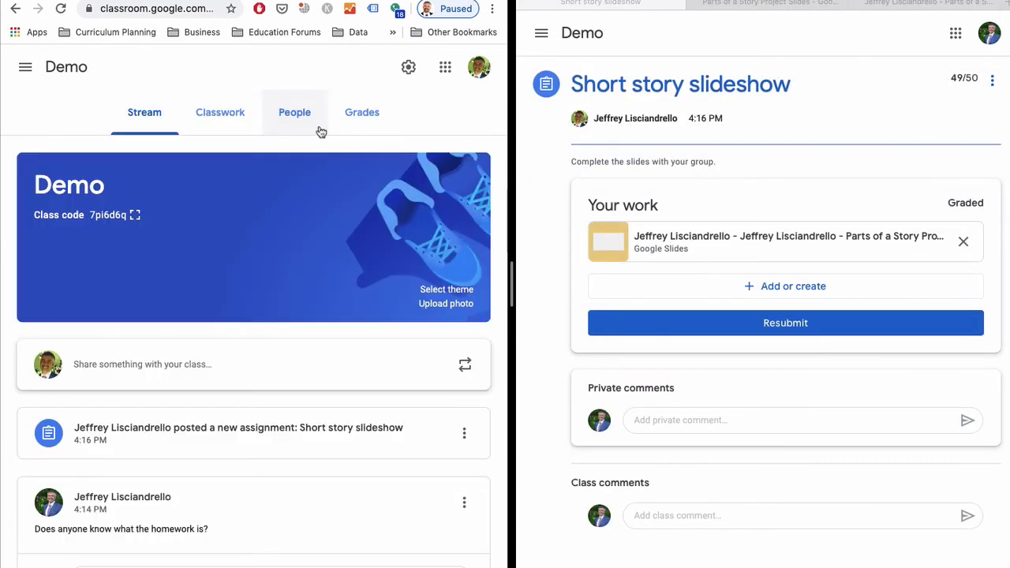
{"action": "left_click", "coordinate": [367, 117]}
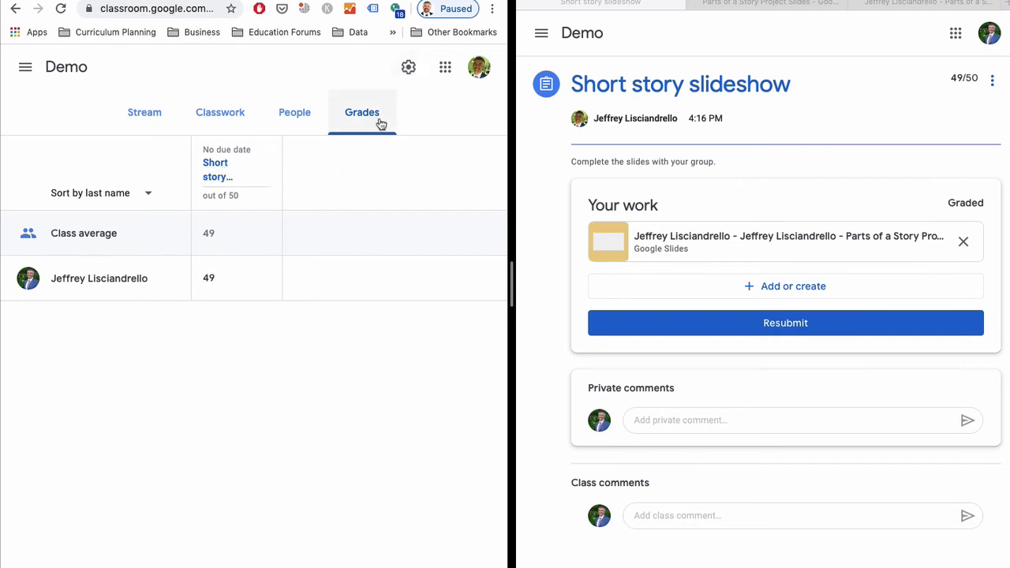
Set the overall grade calculation to Weighted by category in the Demo class settings.
{"action": "left_click", "coordinate": [408, 69]}
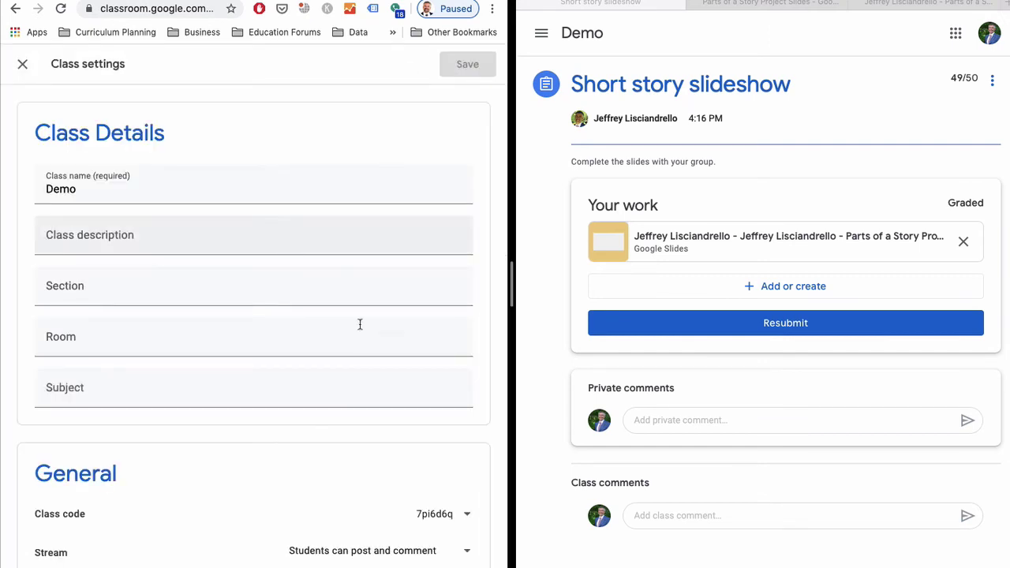
{"action": "scroll", "coordinate": [325, 479], "scroll_direction": "down", "scroll_amount": 5}
{"action": "scroll", "coordinate": [325, 477], "scroll_direction": "down", "scroll_amount": 1}
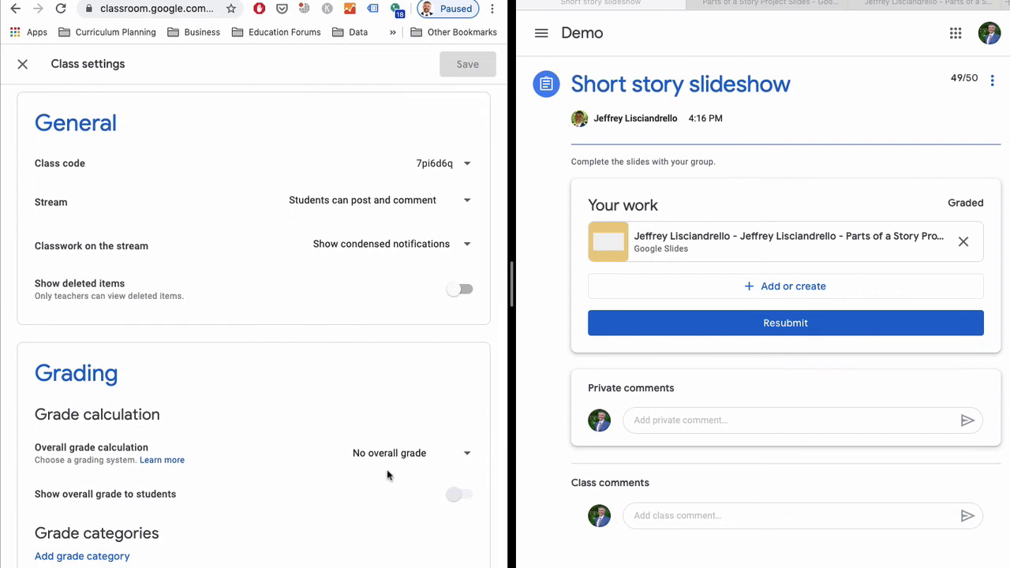
{"action": "left_click", "coordinate": [458, 458]}
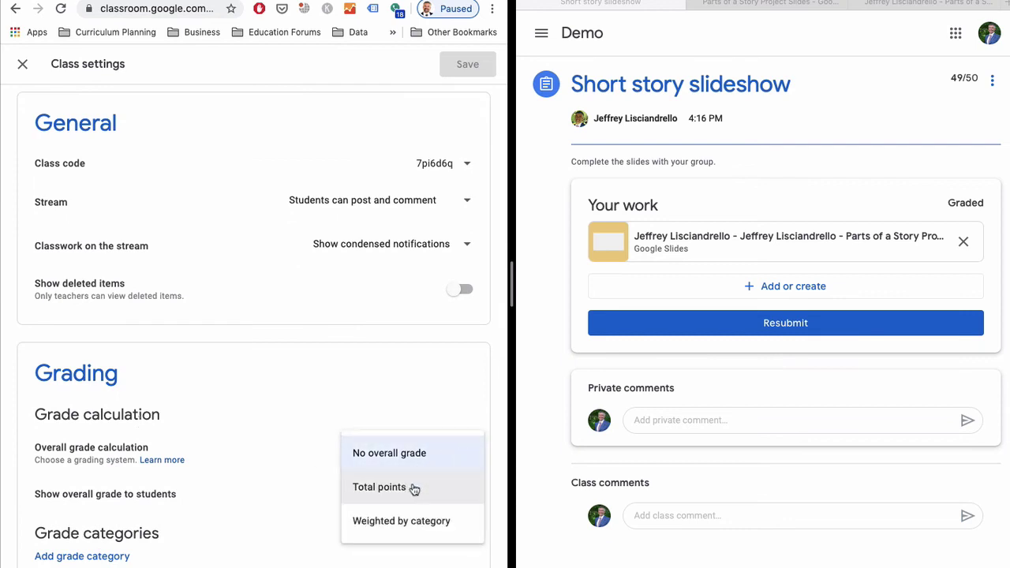
{"action": "left_click", "coordinate": [413, 520]}
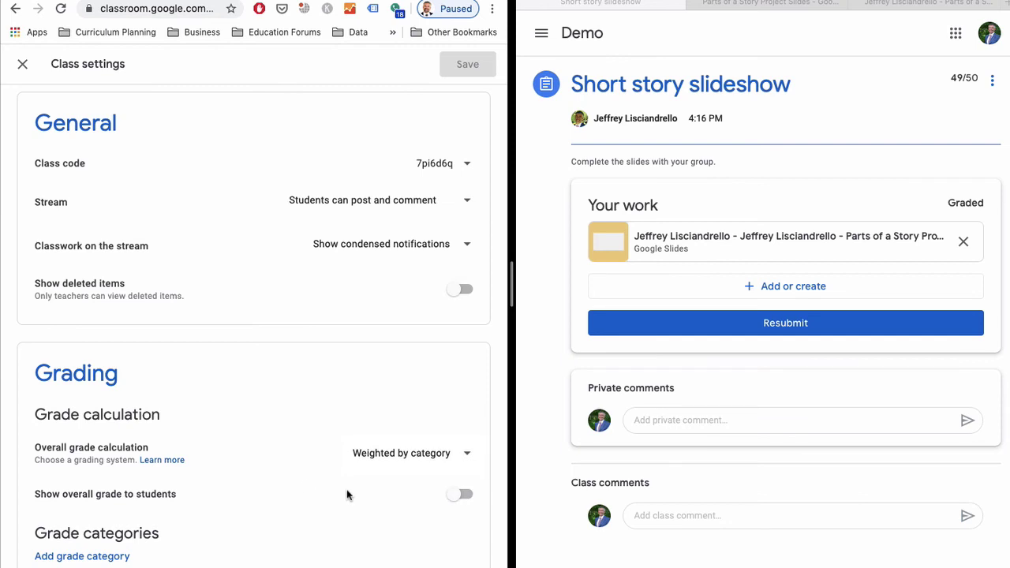
Add the grade categories "tests" and "quizzes", each weighted at 50%.
{"action": "left_click", "coordinate": [108, 554]}
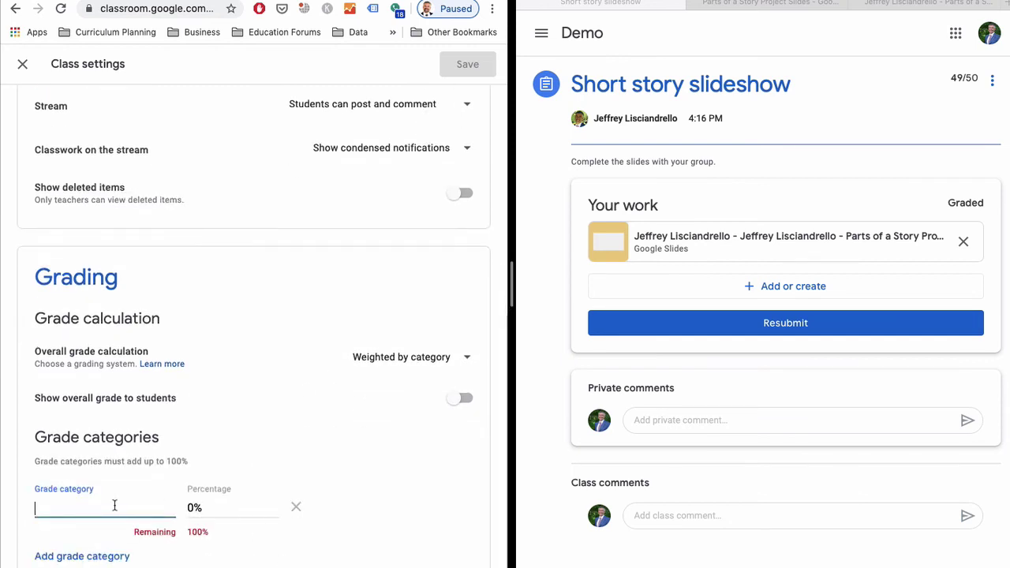
{"action": "type", "text": "tests"}
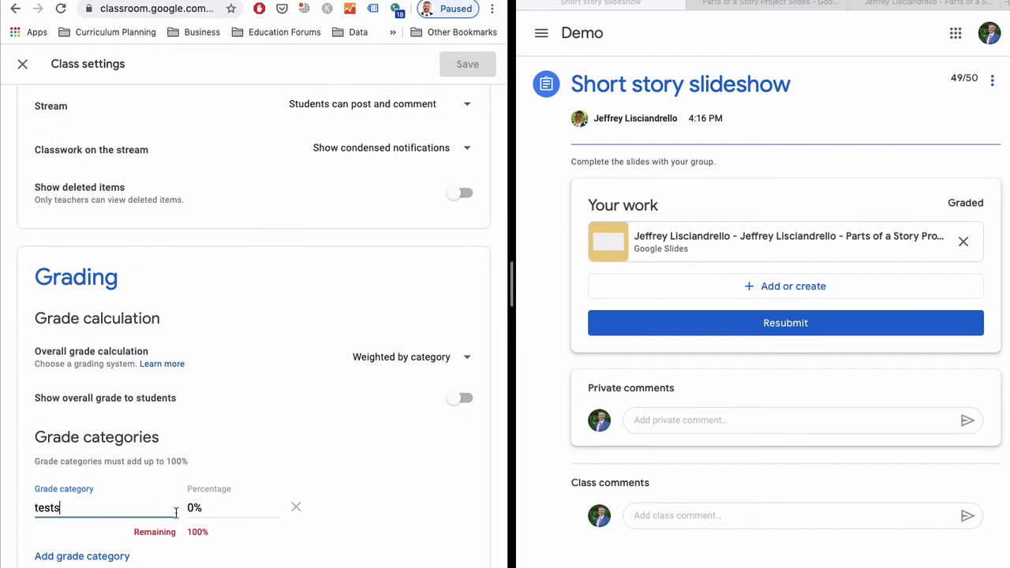
{"action": "left_click", "coordinate": [197, 511]}
{"action": "type", "text": "5"}
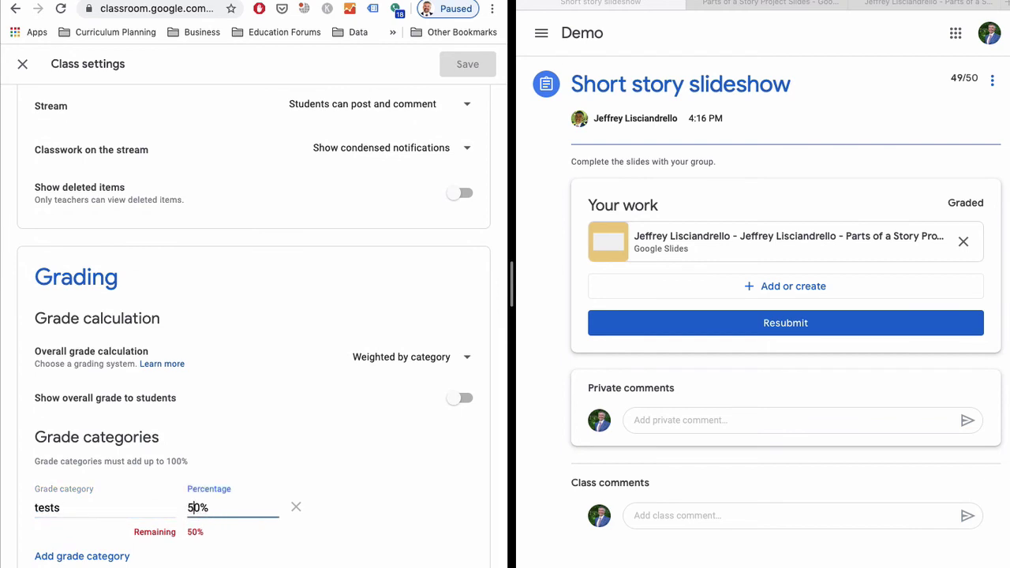
{"action": "left_click", "coordinate": [106, 555]}
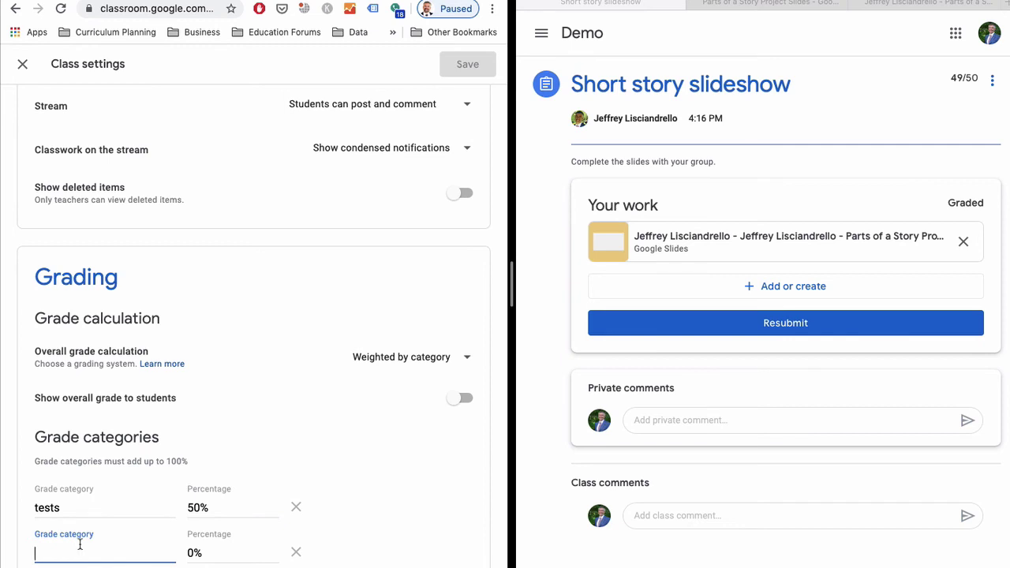
{"action": "type", "text": "quizzes"}
{"action": "left_click", "coordinate": [189, 552]}
{"action": "type", "text": "5"}
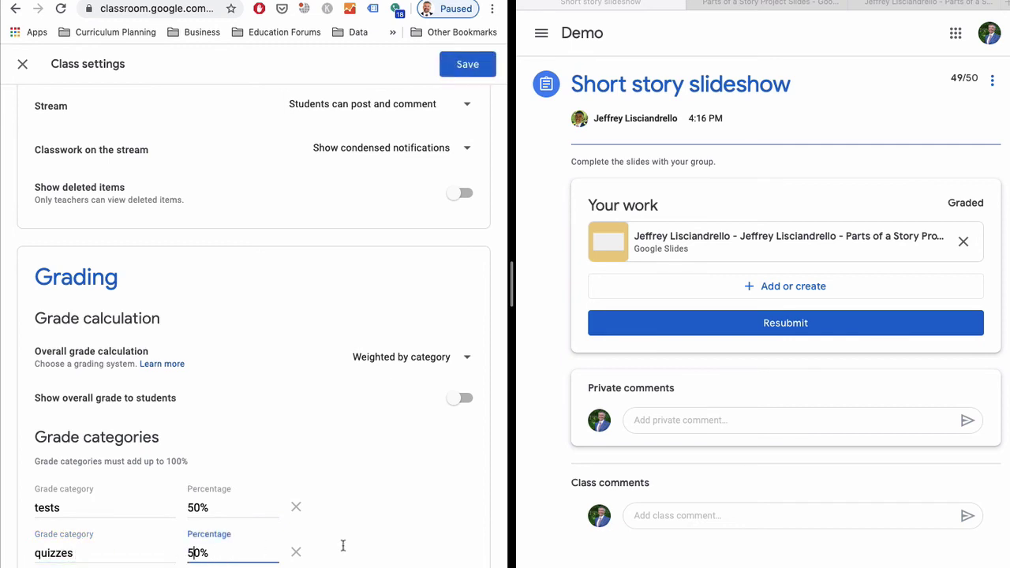
Turn on showing the overall grade to students and save the class settings.
{"action": "scroll", "coordinate": [390, 548], "scroll_direction": "down", "scroll_amount": 1}
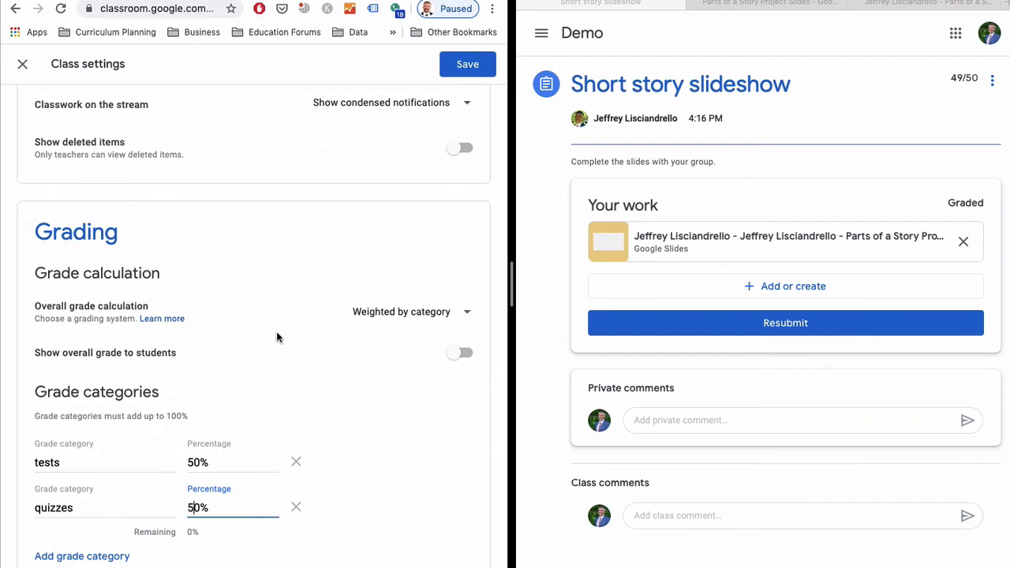
{"action": "left_click", "coordinate": [464, 354]}
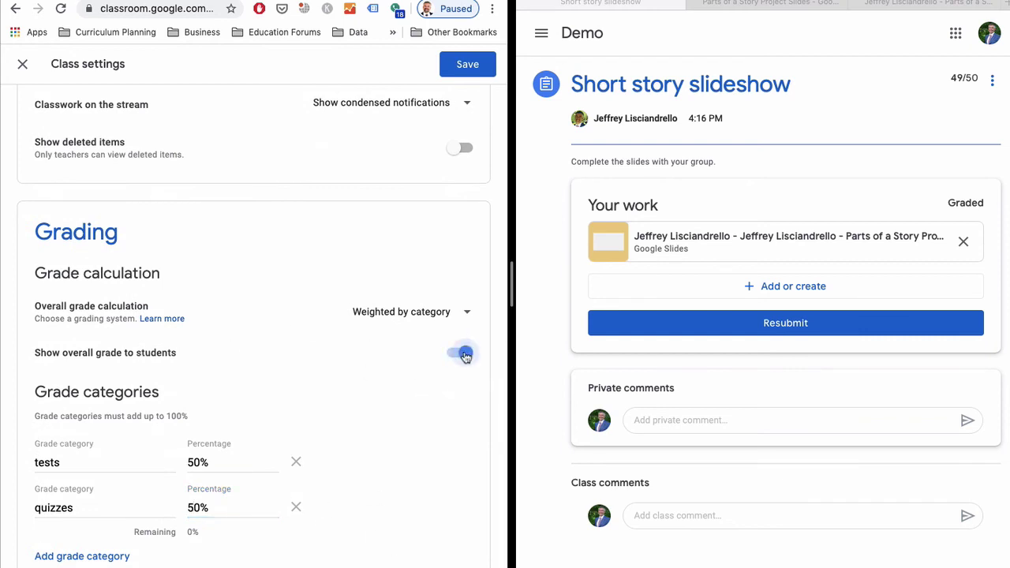
{"action": "left_click", "coordinate": [455, 63]}
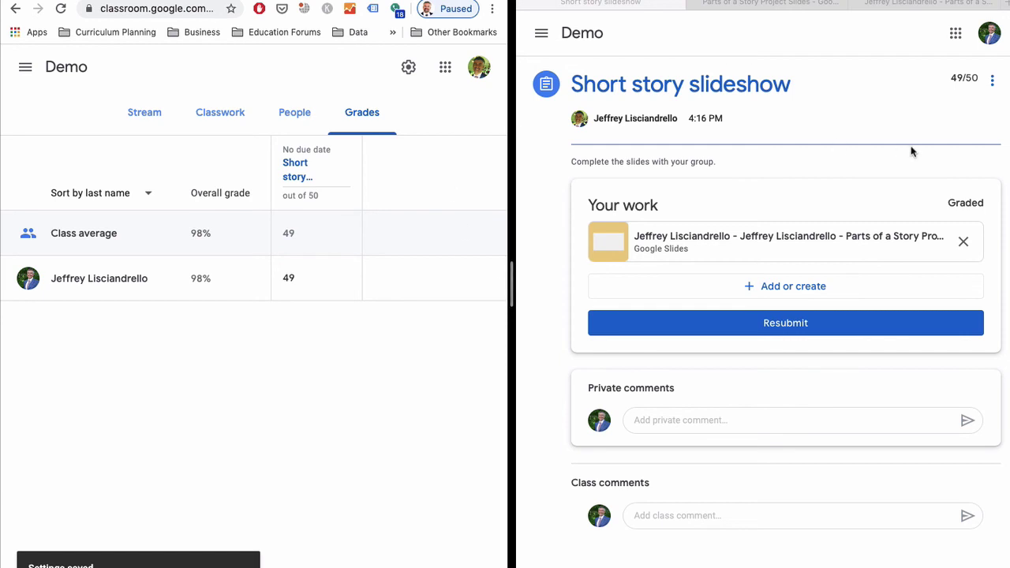
As the student, leave the assignment and view the overall grade on the Demo class's own work page.
{"action": "key", "text": "super+bracketleft"}
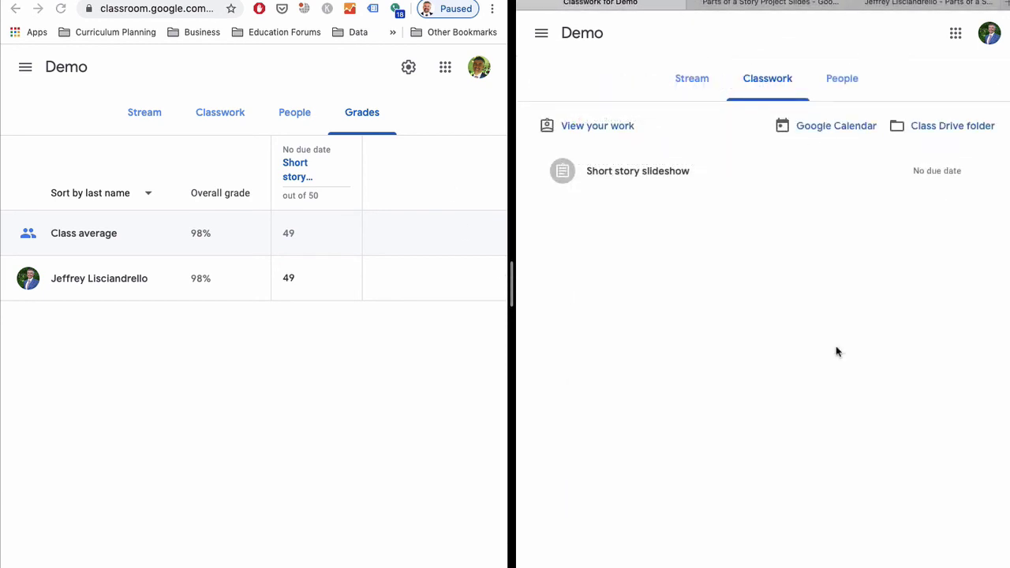
{"action": "left_click", "coordinate": [591, 125]}
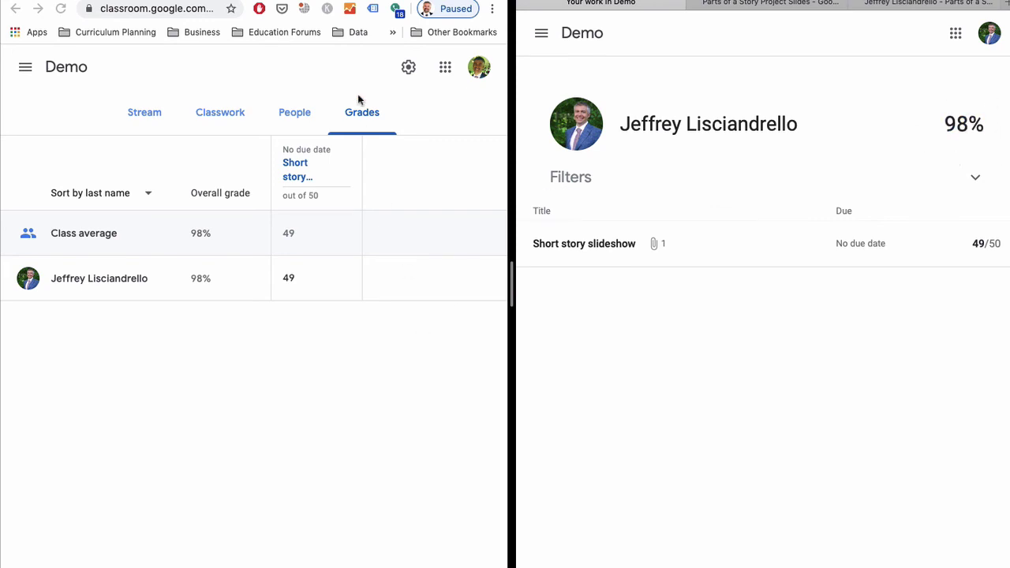
As the teacher, review the student posting and commenting options for the stream in the Demo class settings and return to the class stream.
{"action": "left_click", "coordinate": [408, 67]}
{"action": "scroll", "coordinate": [342, 345], "scroll_direction": "down", "scroll_amount": 3}
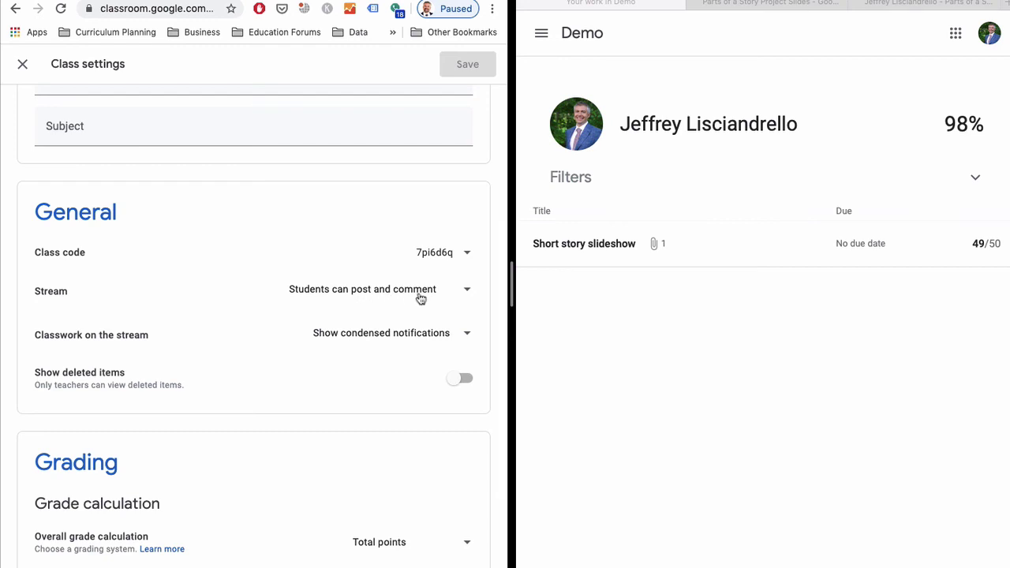
{"action": "left_click", "coordinate": [465, 290]}
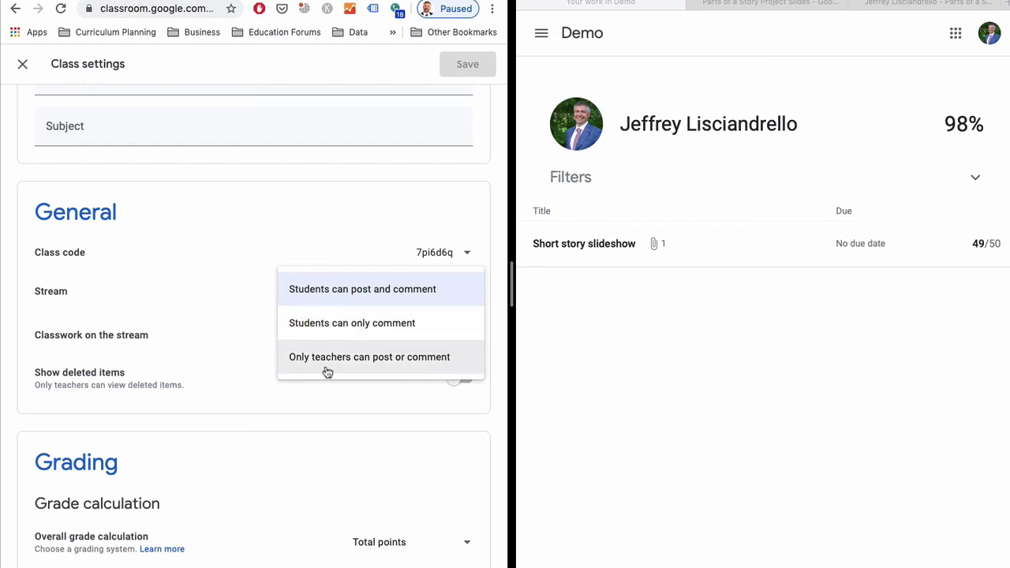
{"action": "scroll", "coordinate": [365, 447], "scroll_direction": "down", "scroll_amount": 3}
{"action": "scroll", "coordinate": [365, 447], "scroll_direction": "up", "scroll_amount": 6}
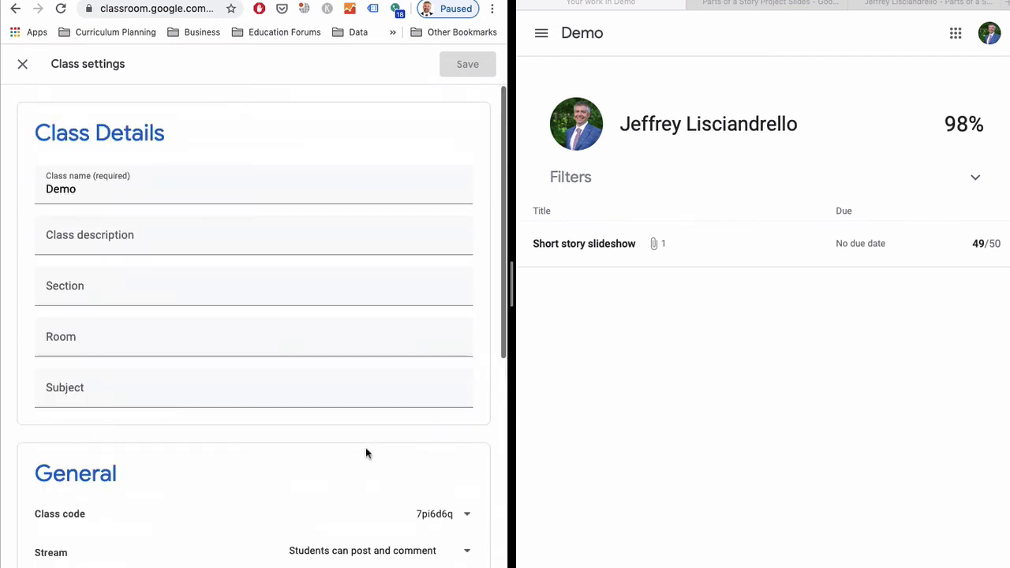
{"action": "left_click", "coordinate": [24, 67]}
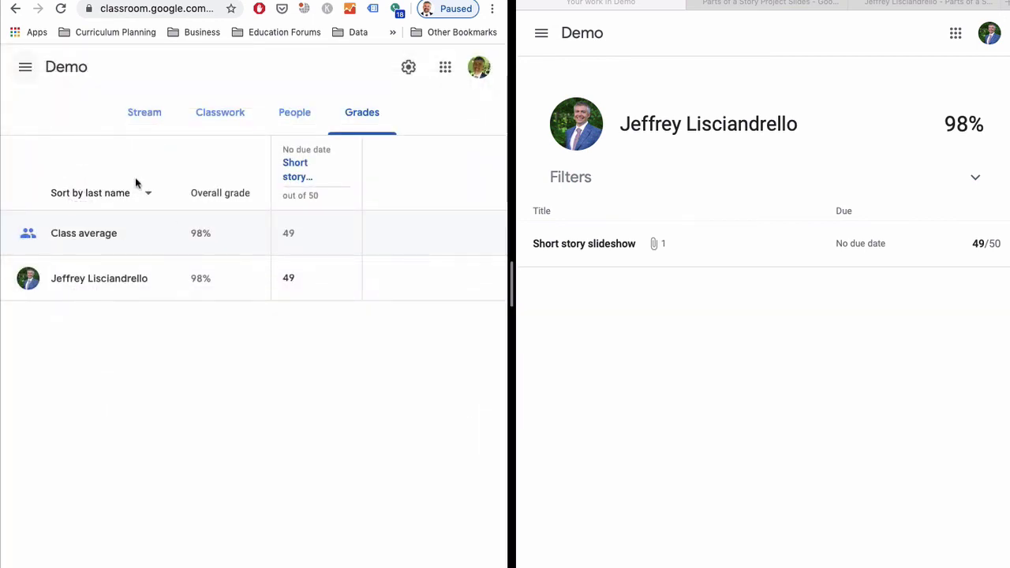
{"action": "left_click", "coordinate": [68, 68]}
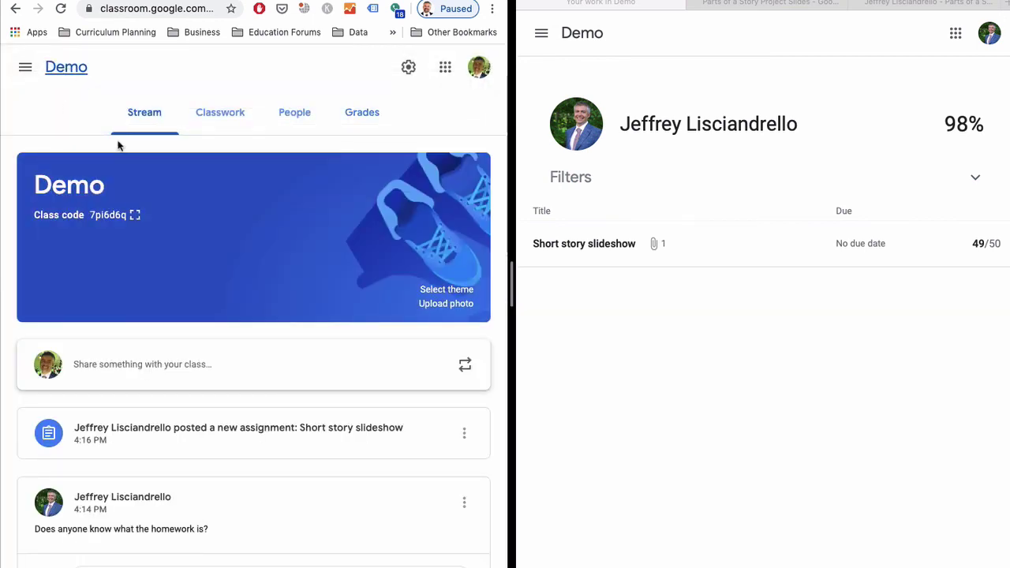